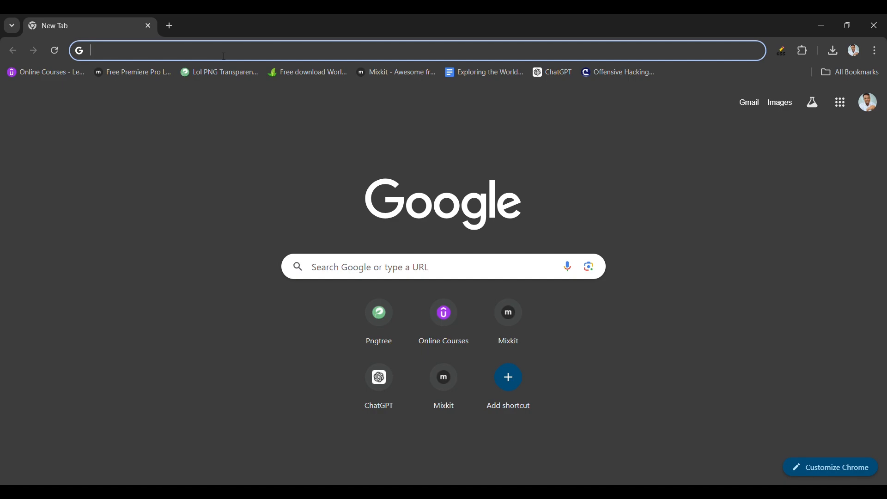
Search the web for "virtual box" and open the official Oracle VM VirtualBox site
{"action": "type", "text": "virtu"}
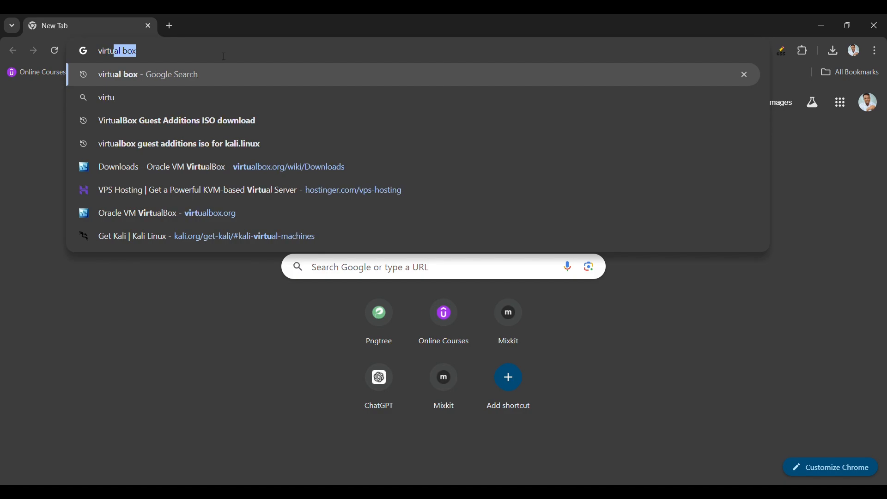
{"action": "type", "text": "al box"}
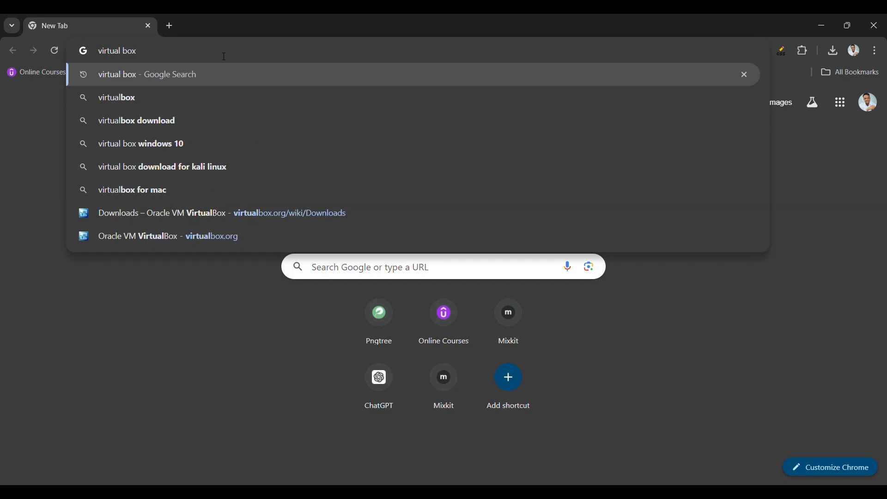
{"action": "key", "text": "Return"}
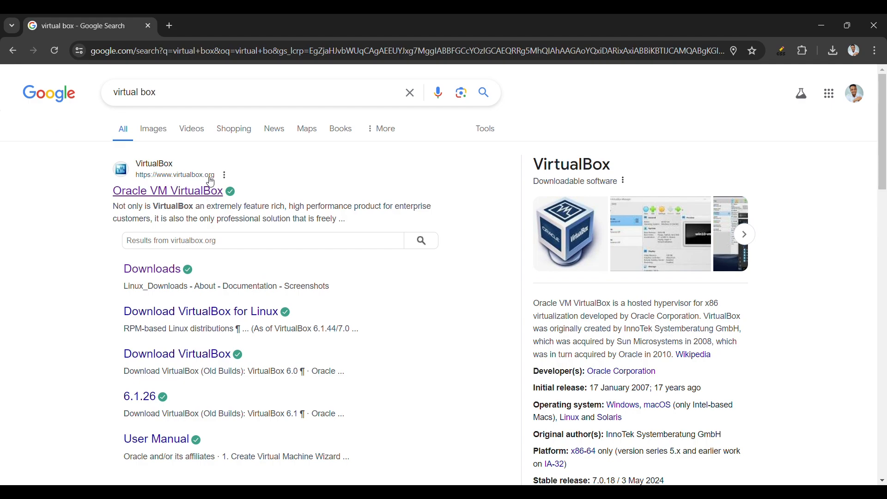
{"action": "left_click", "coordinate": [203, 194]}
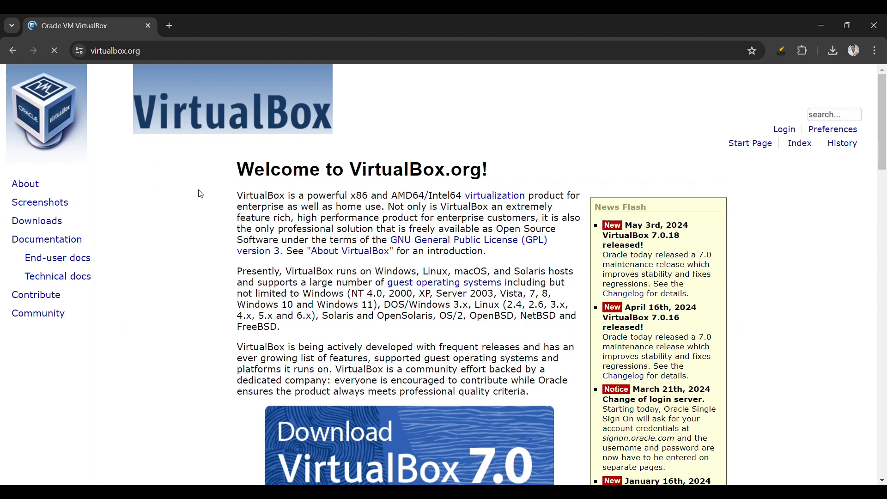
Open the VirtualBox 7.0 download page from the VirtualBox.org home page
{"action": "scroll", "coordinate": [309, 242], "scroll_direction": "down", "scroll_amount": 2}
{"action": "scroll", "coordinate": [309, 242], "scroll_direction": "down", "scroll_amount": 3}
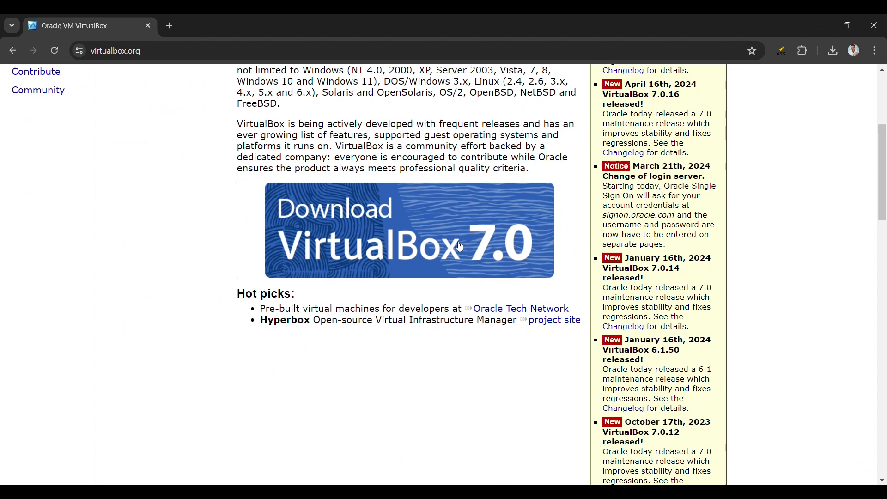
{"action": "left_click", "coordinate": [460, 247]}
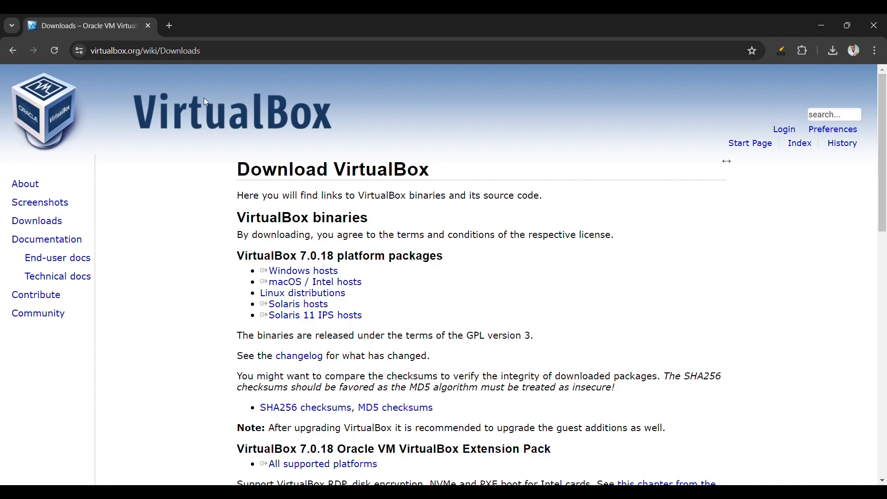
Search for "kali linux" in a new browser tab and open the official kali.org site
{"action": "left_click", "coordinate": [171, 26]}
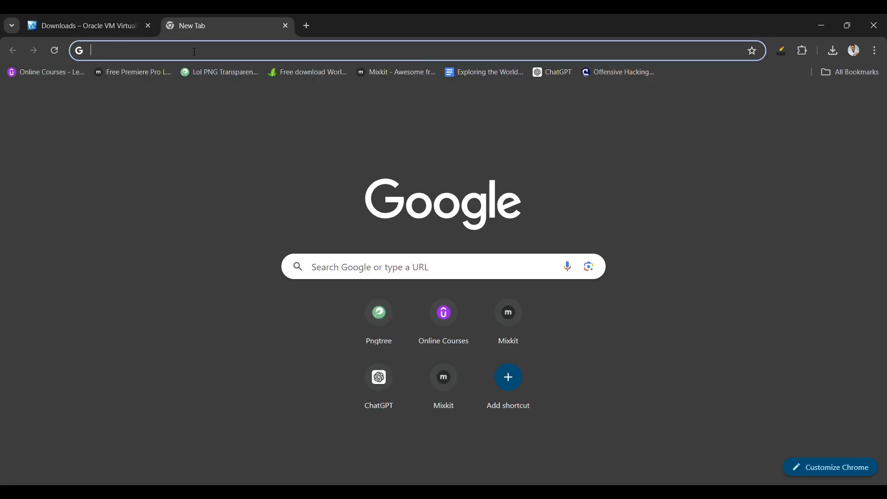
{"action": "left_click", "coordinate": [194, 52]}
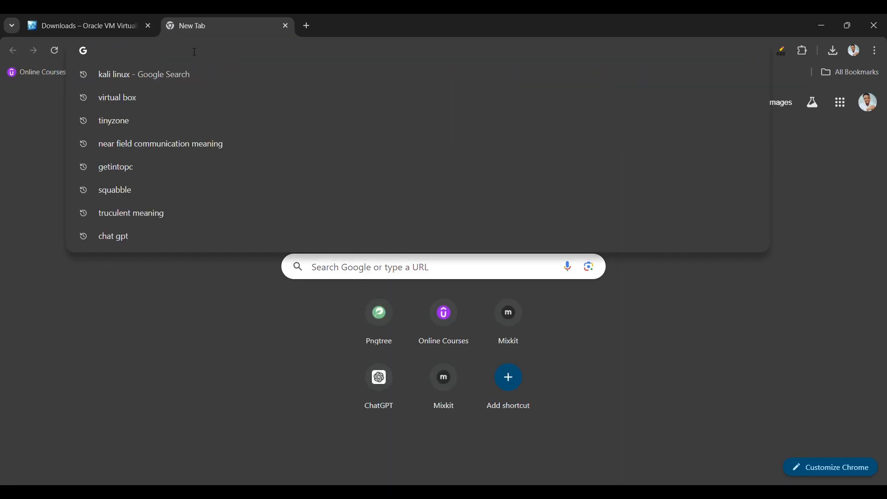
{"action": "type", "text": "kal"}
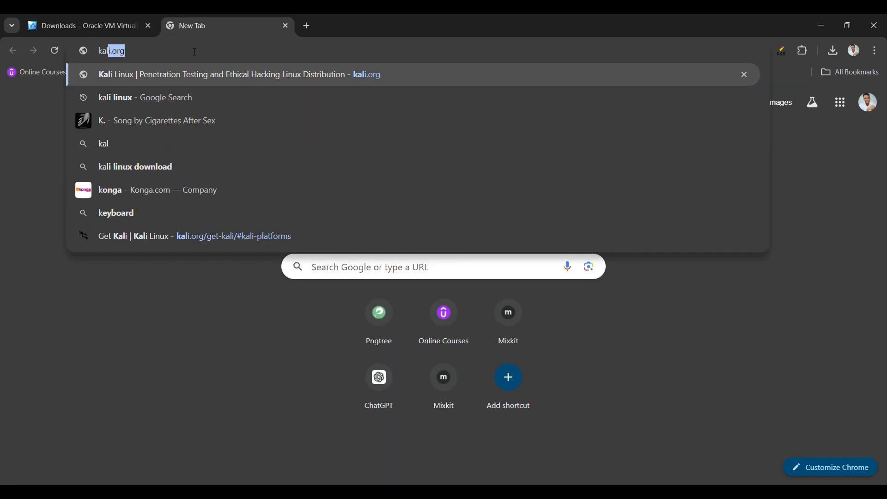
{"action": "type", "text": "i linux"}
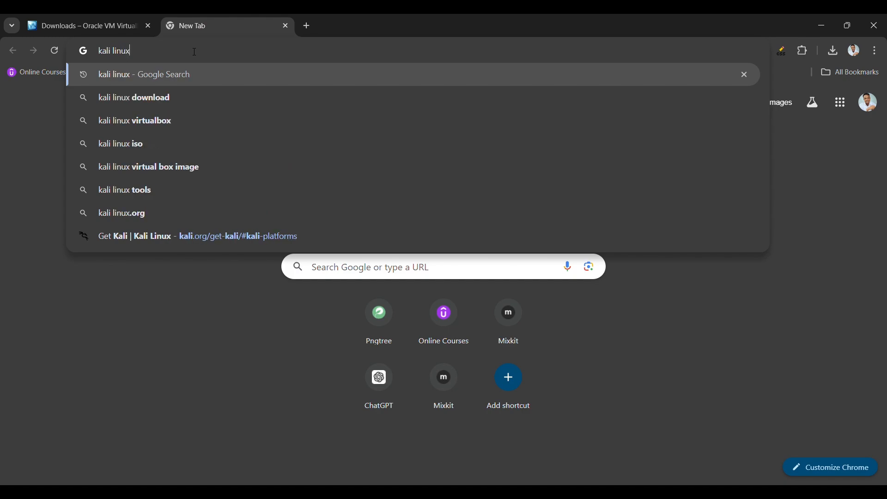
{"action": "key", "text": "Return"}
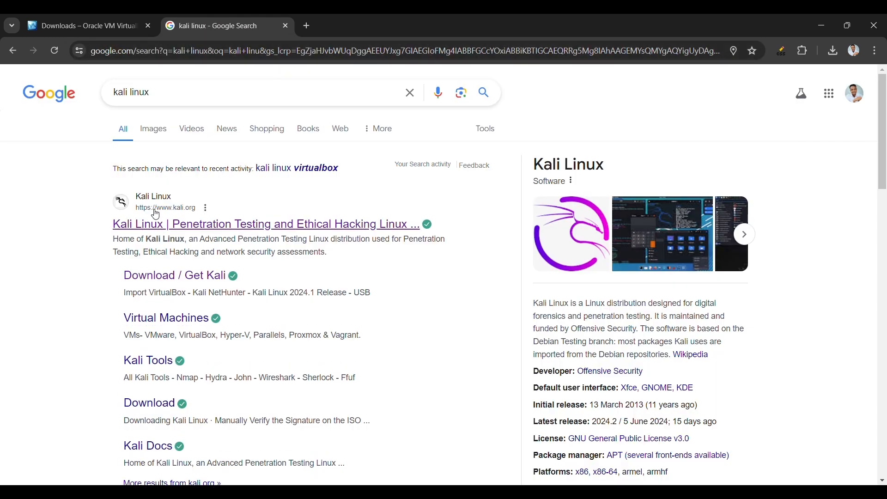
{"action": "left_click", "coordinate": [187, 225]}
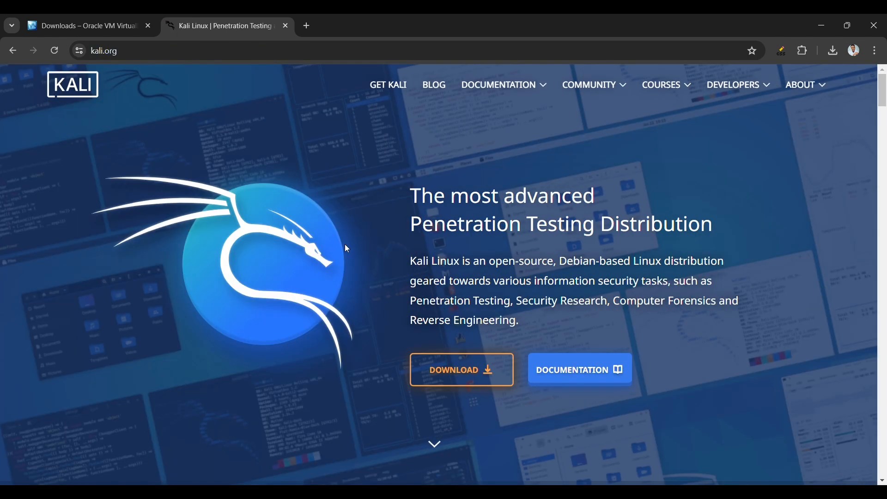
Go to Kali's pre-built virtual machine downloads and display the 64-bit images, including the VirtualBox one
{"action": "left_click", "coordinate": [446, 378]}
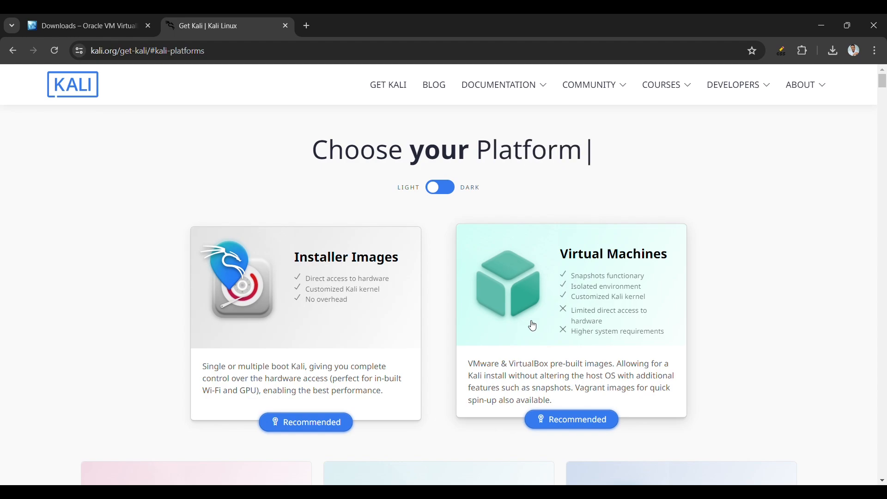
{"action": "left_click", "coordinate": [609, 330]}
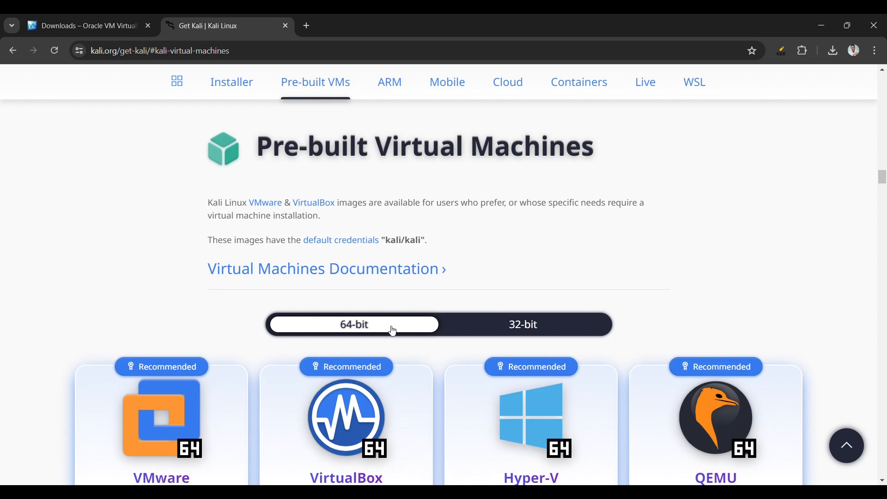
{"action": "left_click", "coordinate": [502, 331]}
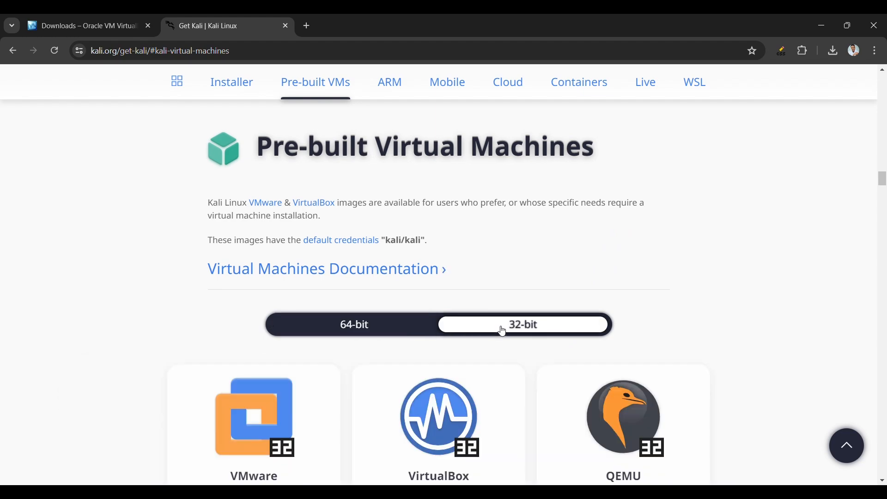
{"action": "left_click", "coordinate": [403, 333]}
{"action": "scroll", "coordinate": [403, 333], "scroll_direction": "down", "scroll_amount": 1}
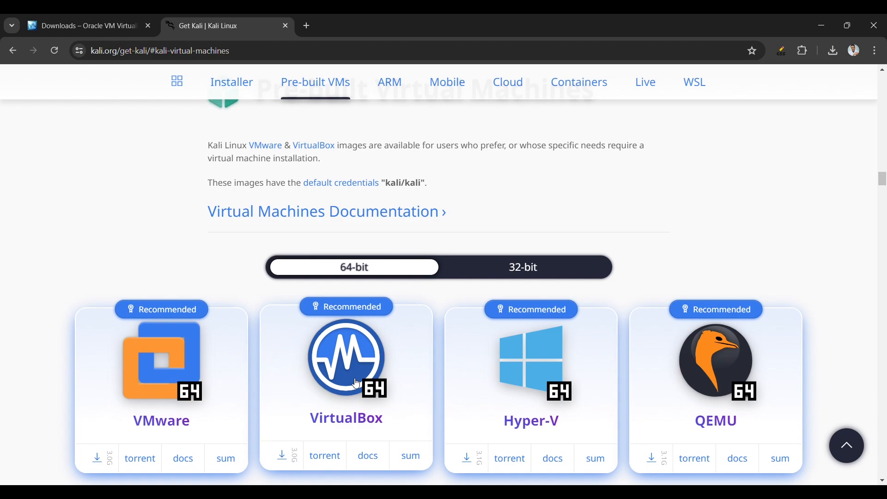
{"action": "scroll", "coordinate": [357, 384], "scroll_direction": "down", "scroll_amount": 2}
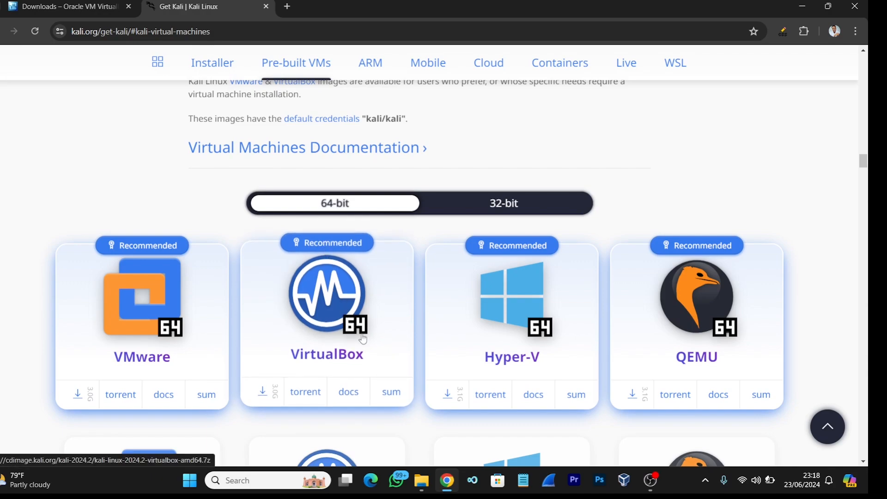
Switch to File Explorer, launch the VirtualBox-7.0.8-156879-Win.exe installer from the Downloads folder, and minimize the folder window
{"action": "mouse_move", "coordinate": [419, 482]}
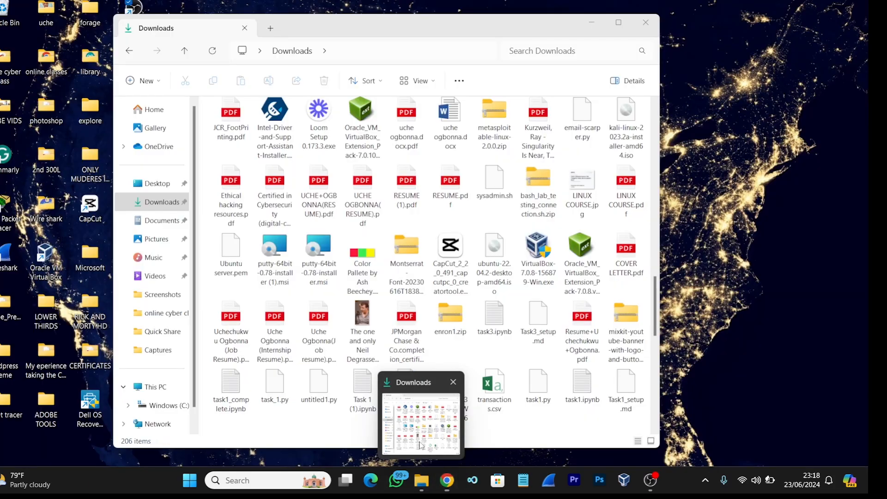
{"action": "left_click", "coordinate": [421, 446]}
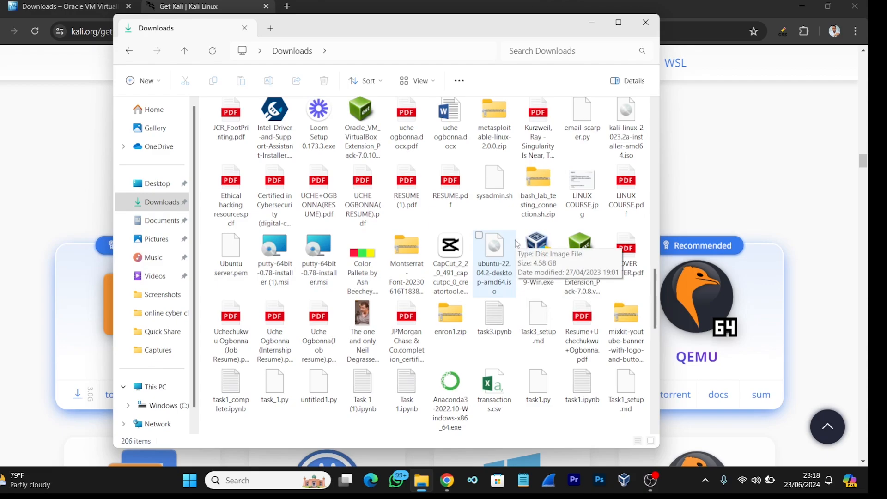
{"action": "scroll", "coordinate": [516, 244], "scroll_direction": "up", "scroll_amount": 10}
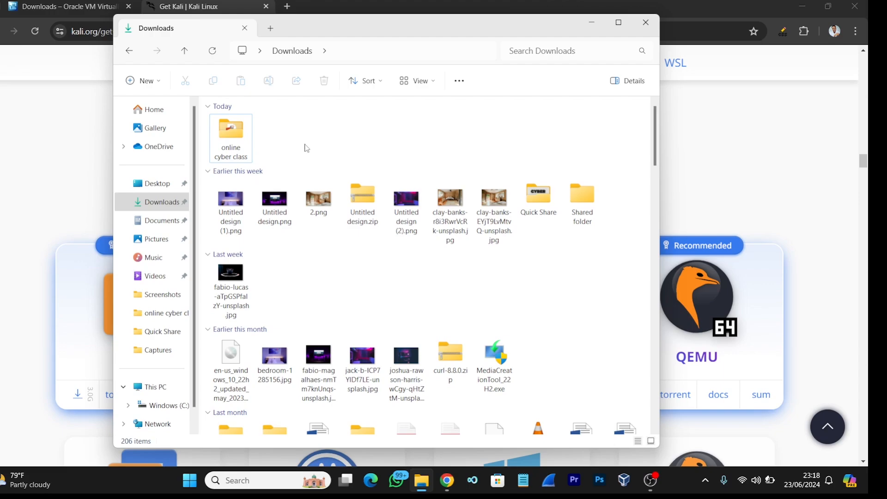
{"action": "scroll", "coordinate": [305, 148], "scroll_direction": "down", "scroll_amount": 15}
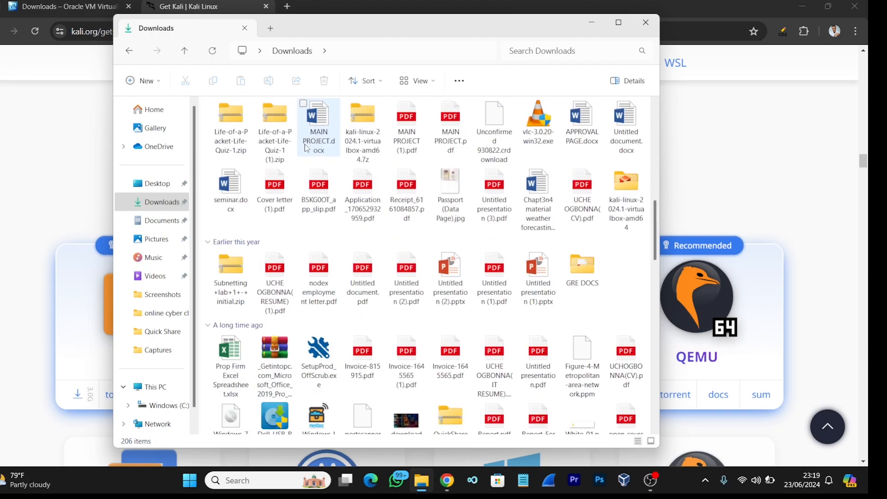
{"action": "scroll", "coordinate": [305, 148], "scroll_direction": "down", "scroll_amount": 4}
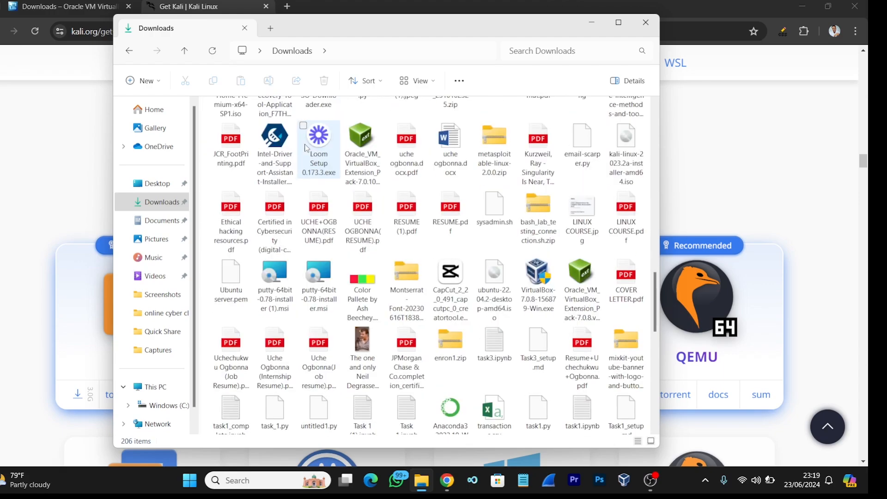
{"action": "scroll", "coordinate": [305, 148], "scroll_direction": "down", "scroll_amount": 1}
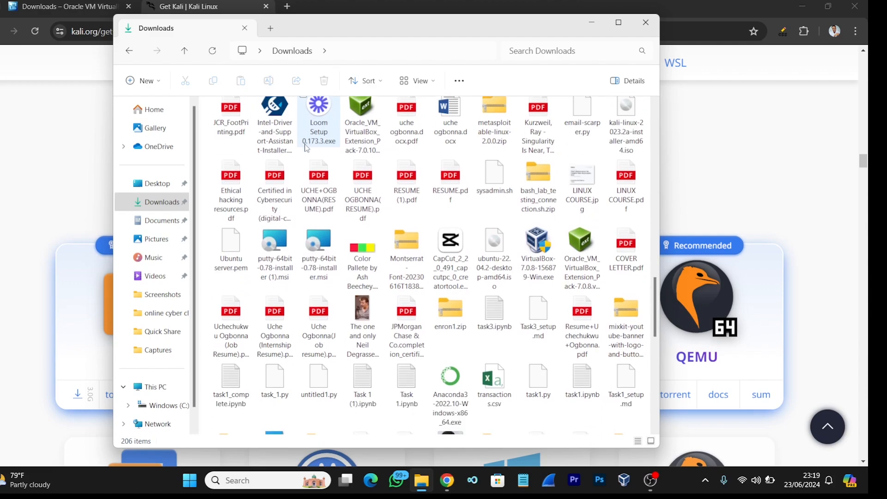
{"action": "double_click", "coordinate": [538, 242]}
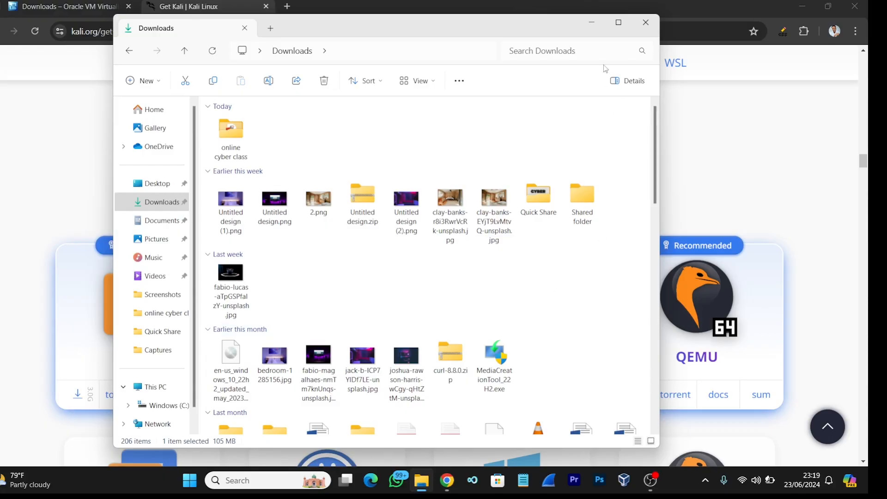
{"action": "left_click", "coordinate": [591, 24]}
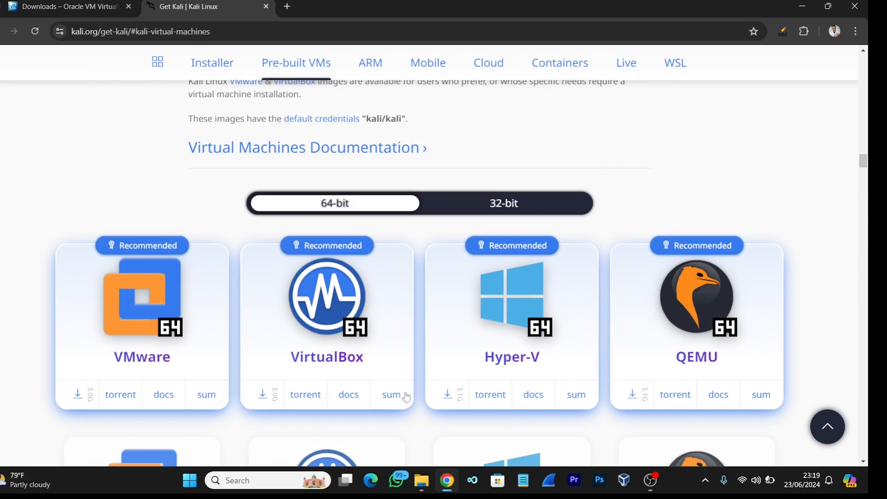
Find Oracle VM VirtualBox through the Windows search and launch it
{"action": "left_click", "coordinate": [254, 480]}
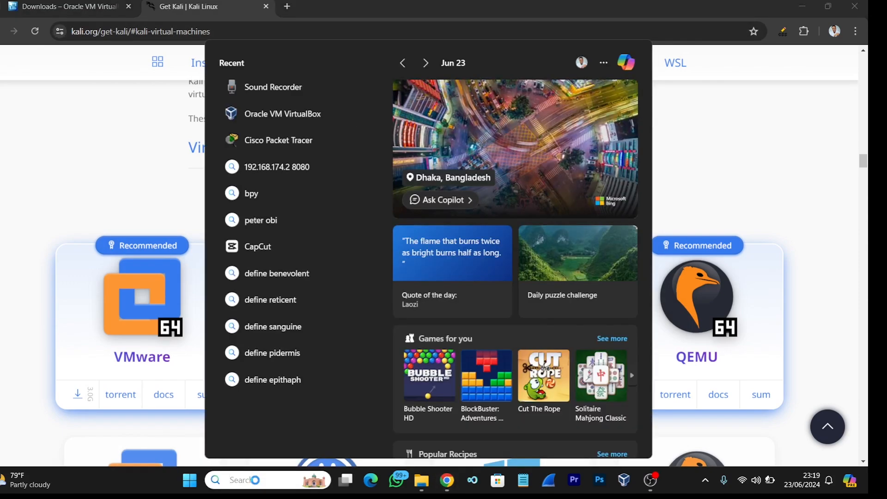
{"action": "type", "text": "virt"}
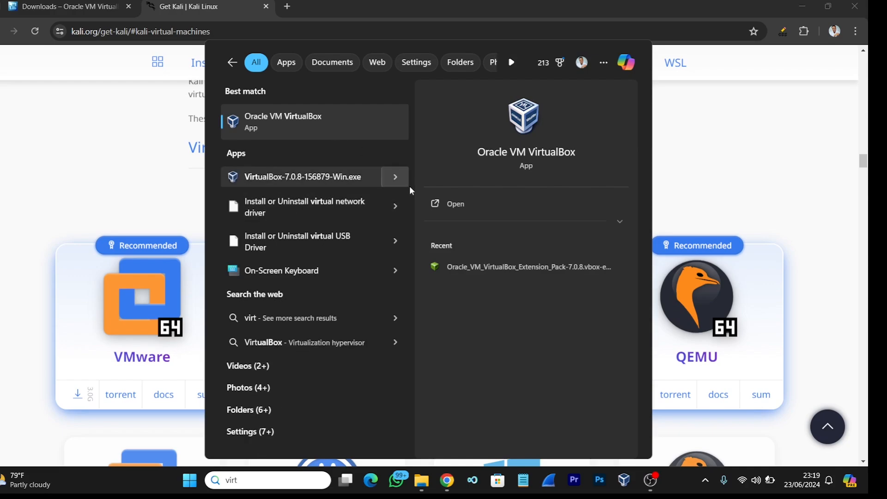
{"action": "left_click", "coordinate": [444, 205]}
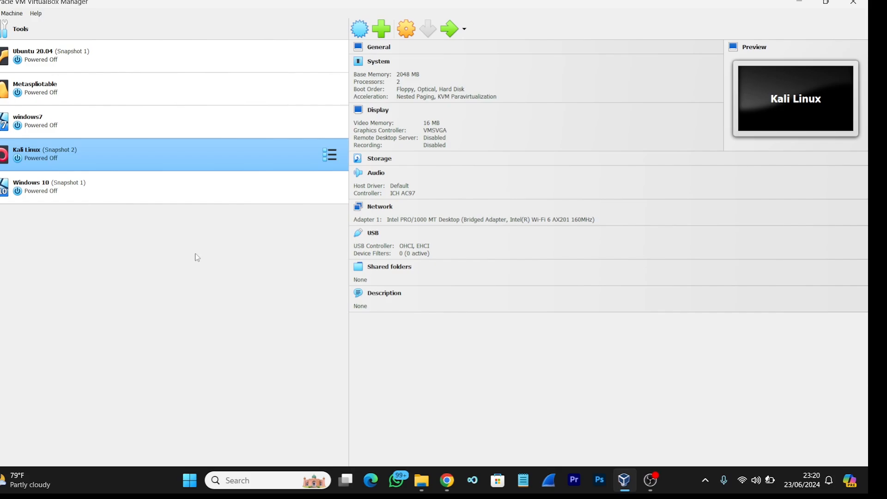
Start creating a new virtual machine named kali with Linux as its operating system type
{"action": "left_click", "coordinate": [363, 35]}
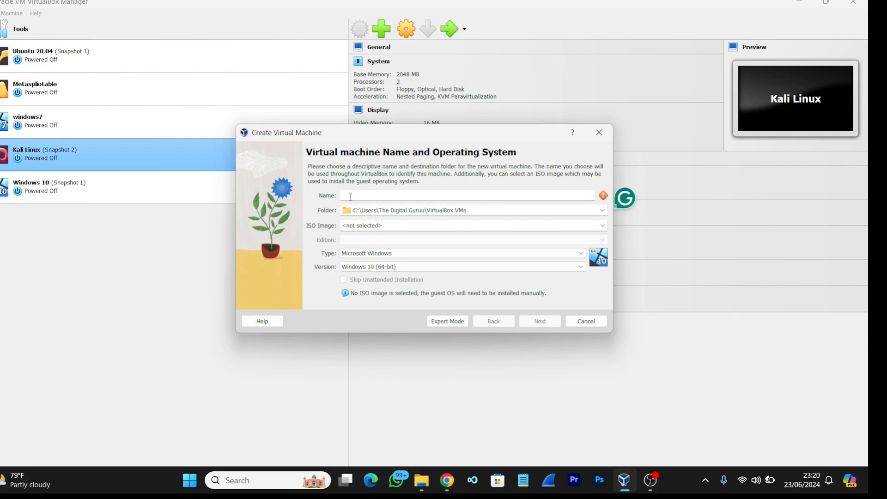
{"action": "type", "text": "kali"}
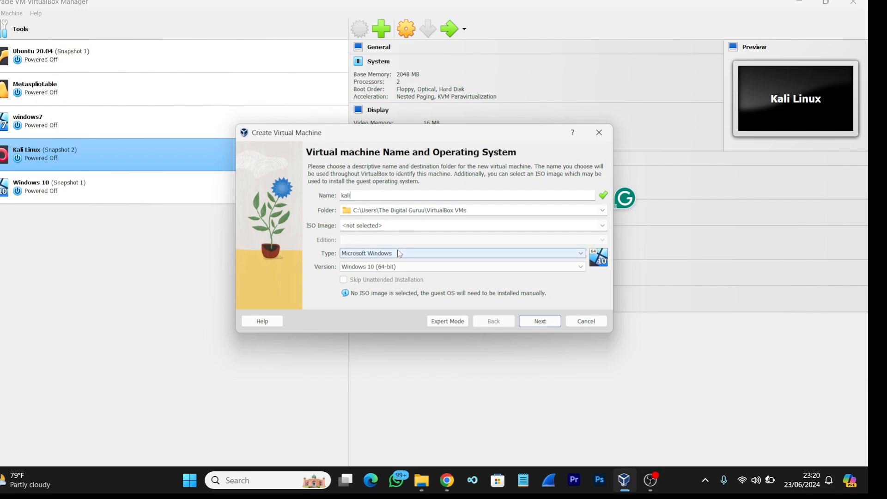
{"action": "left_click", "coordinate": [399, 253]}
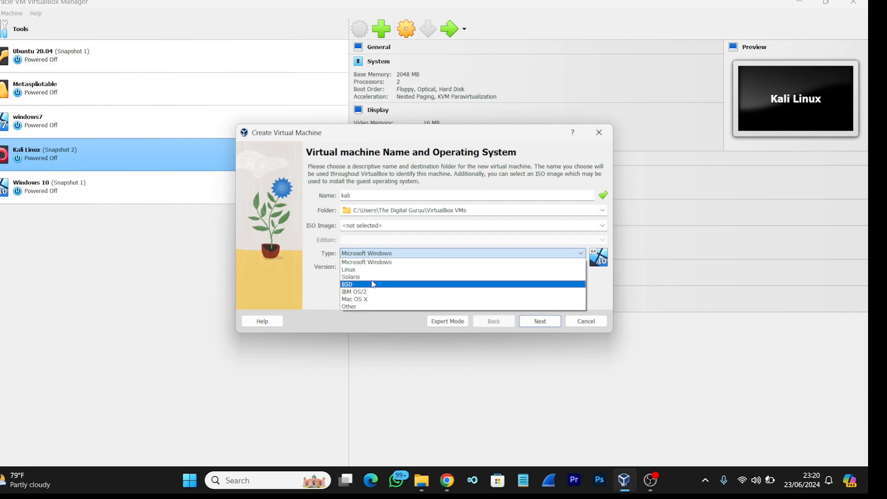
{"action": "left_click", "coordinate": [374, 270]}
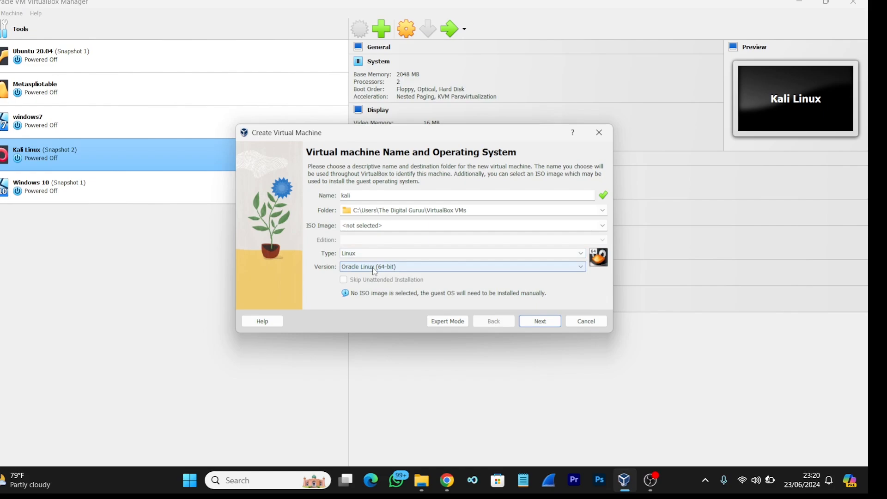
Set the new virtual machine's version to Debian (64-bit) and continue to the hardware settings
{"action": "left_click", "coordinate": [374, 271]}
{"action": "scroll", "coordinate": [370, 289], "scroll_direction": "up", "scroll_amount": 3}
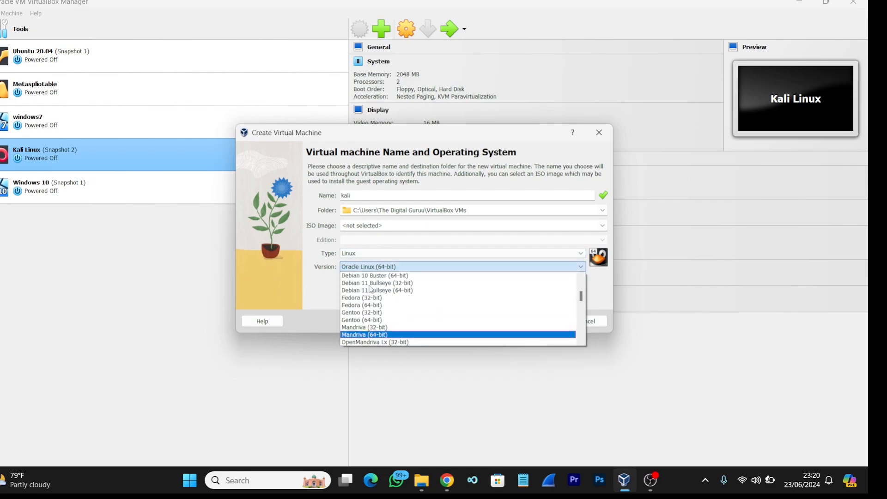
{"action": "scroll", "coordinate": [370, 289], "scroll_direction": "up", "scroll_amount": 4}
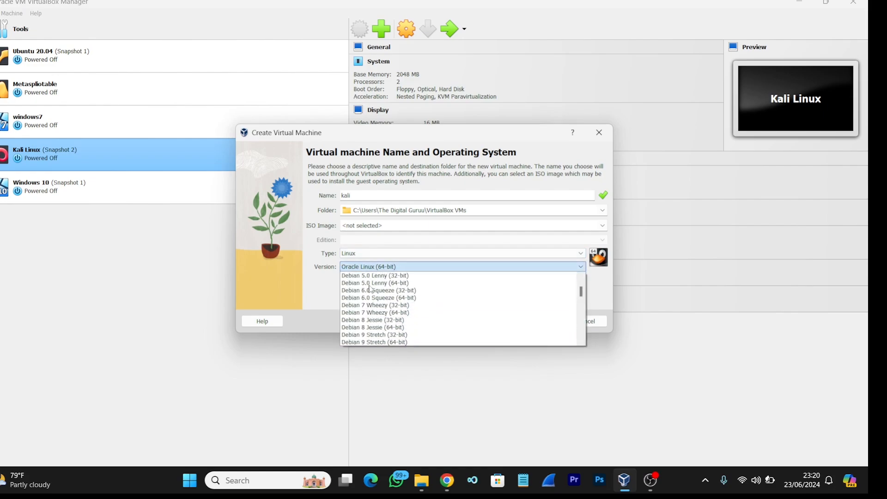
{"action": "scroll", "coordinate": [370, 289], "scroll_direction": "down", "scroll_amount": 2}
{"action": "scroll", "coordinate": [370, 288], "scroll_direction": "up", "scroll_amount": 5}
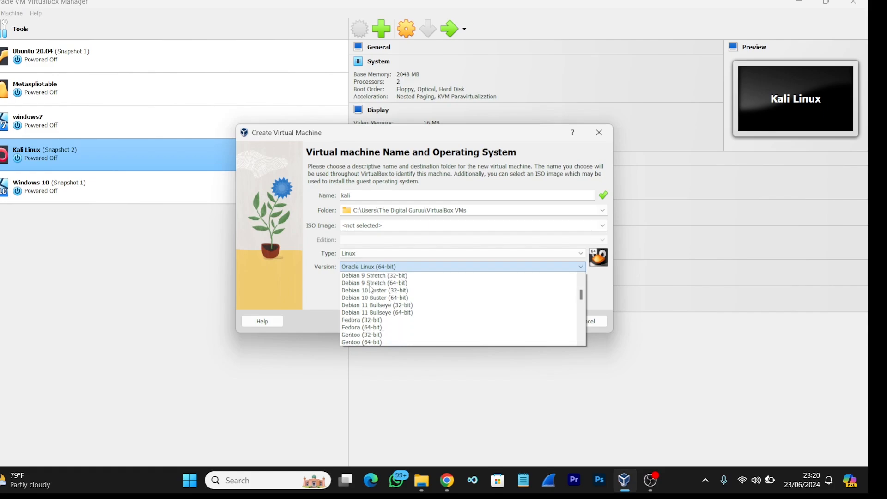
{"action": "scroll", "coordinate": [369, 289], "scroll_direction": "up", "scroll_amount": 1}
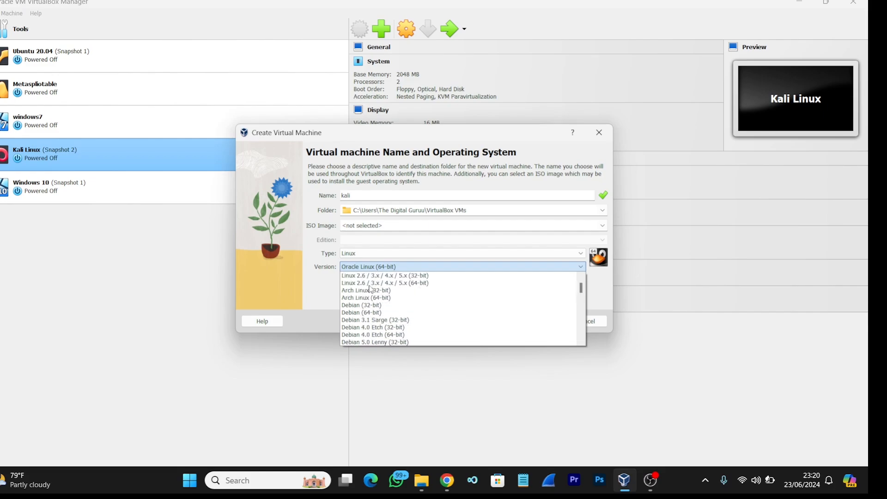
{"action": "left_click", "coordinate": [364, 313]}
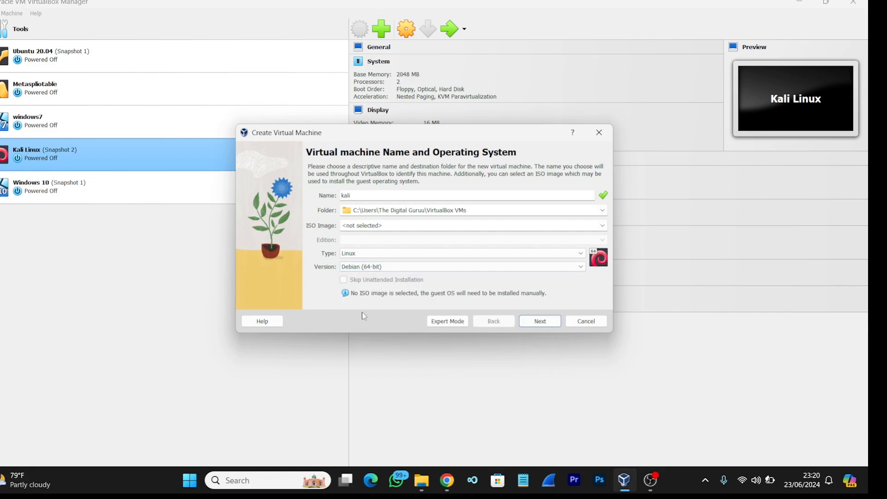
{"action": "left_click", "coordinate": [540, 321]}
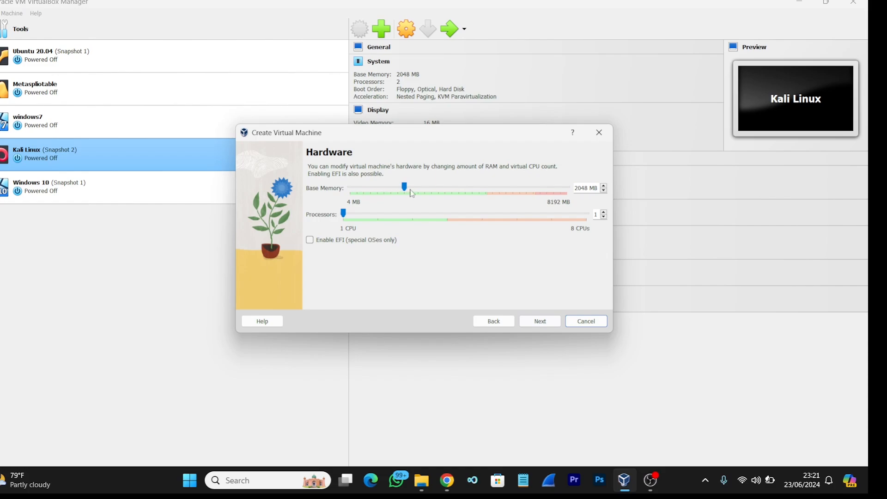
Allocate 3007 MB of base memory and 3 processors to the virtual machine, and continue to the hard disk settings
{"action": "left_click", "coordinate": [405, 188]}
{"action": "left_click_drag", "start_coordinate": [404, 188], "coordinate": [428, 185]}
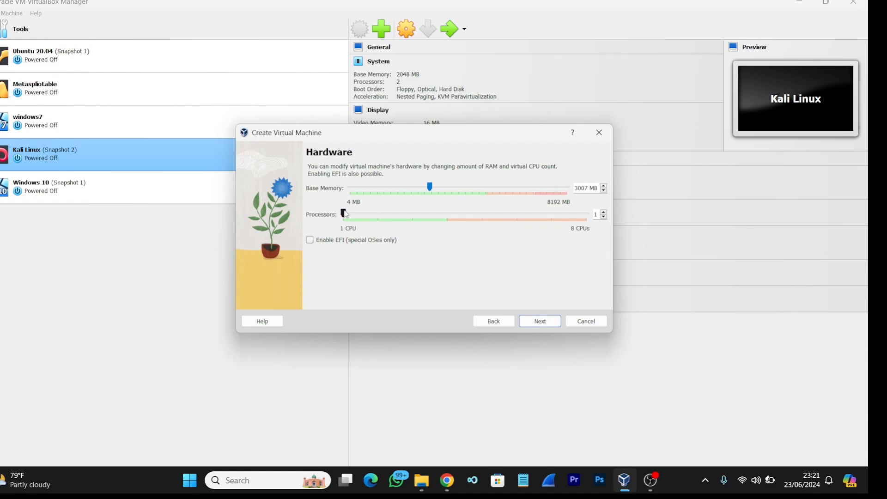
{"action": "left_click_drag", "start_coordinate": [344, 213], "coordinate": [402, 219]}
{"action": "left_click", "coordinate": [532, 323]}
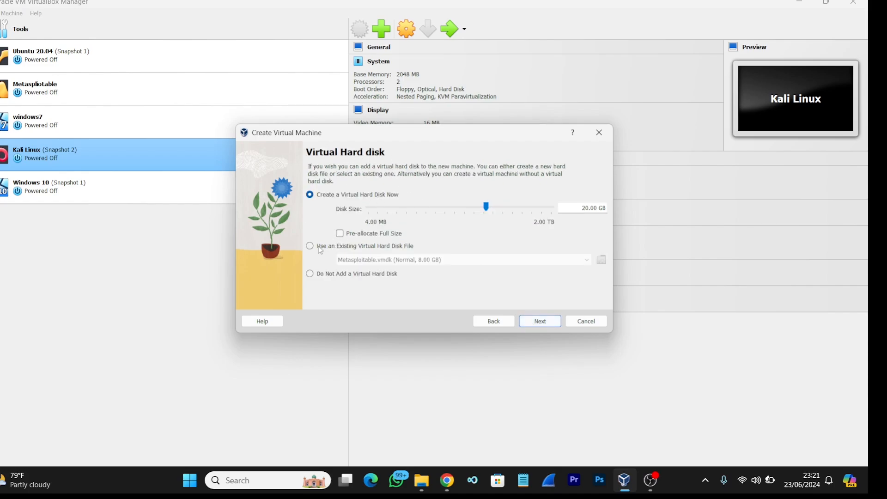
Attach the existing hard disk file kali-linux-2024.1-virtualbox-amd64.vdi and finish creating the virtual machine
{"action": "left_click", "coordinate": [313, 247]}
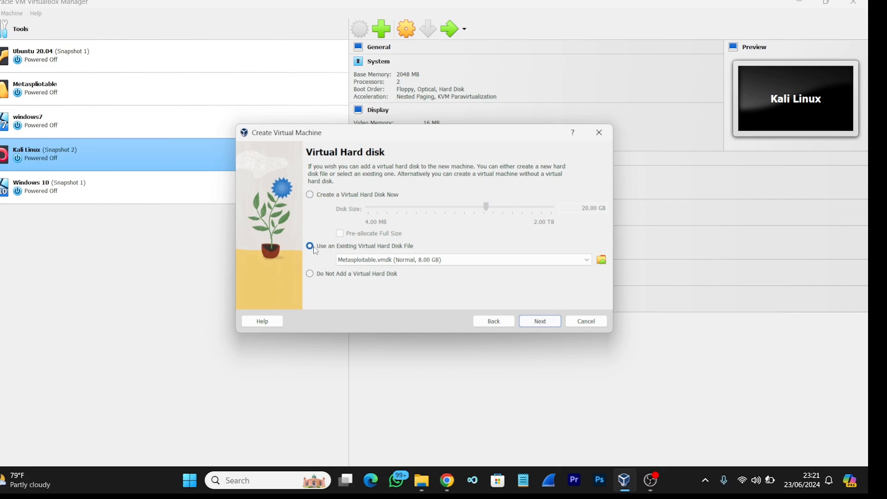
{"action": "left_click", "coordinate": [601, 264]}
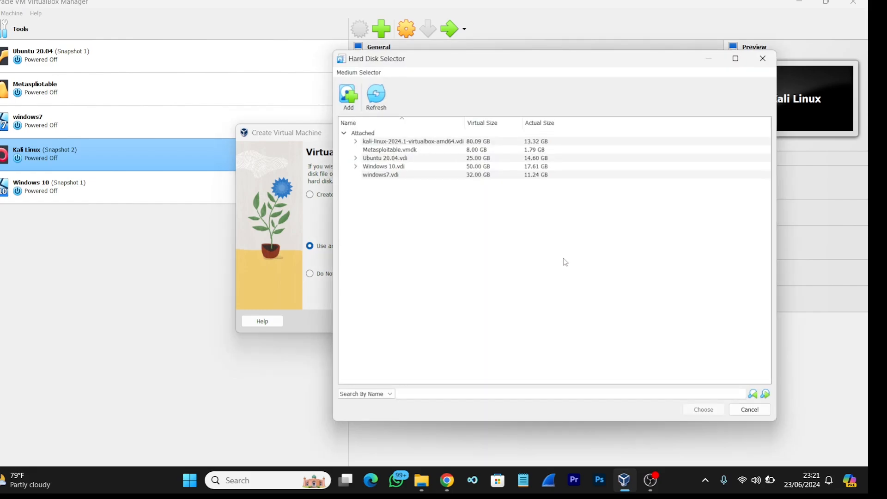
{"action": "left_click", "coordinate": [459, 143]}
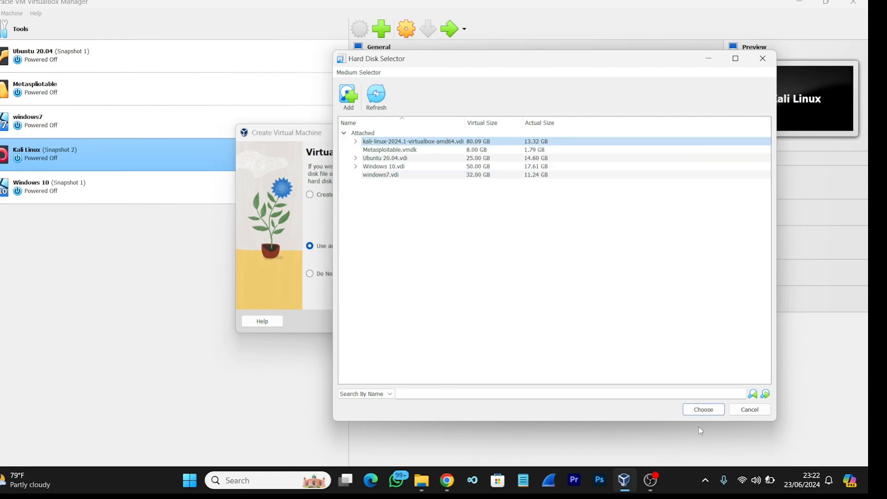
{"action": "left_click", "coordinate": [703, 412]}
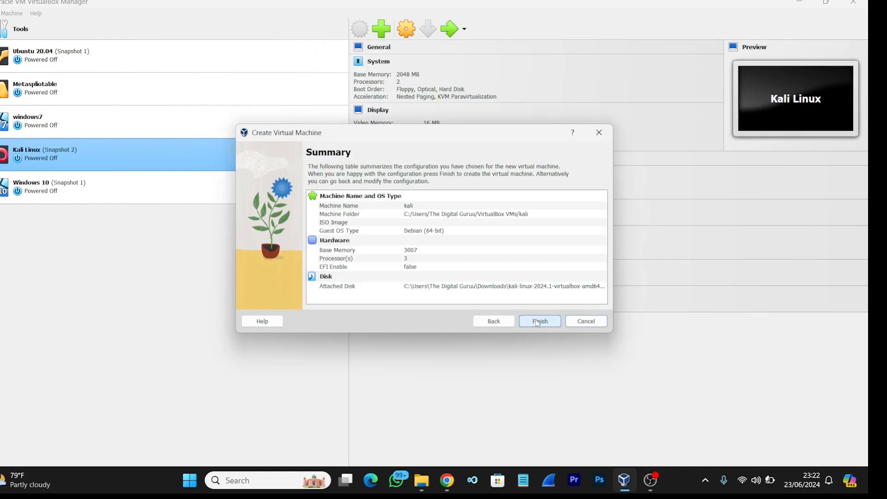
{"action": "left_click", "coordinate": [537, 322]}
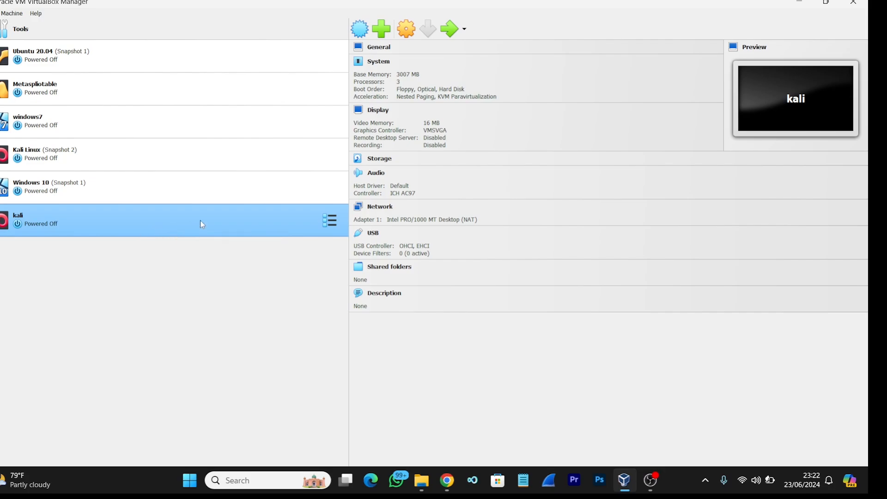
Start the new virtual machine in a maximized window and log in to Kali with the account username and password
{"action": "left_click", "coordinate": [449, 32]}
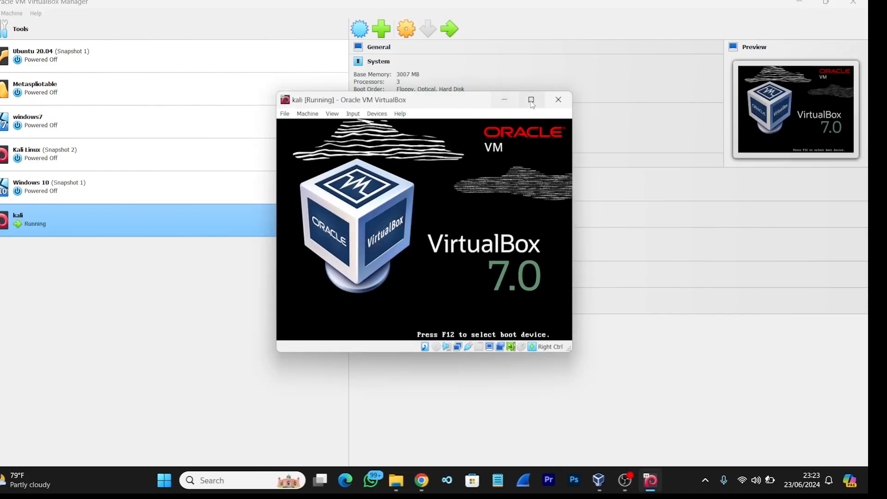
{"action": "left_click", "coordinate": [531, 101]}
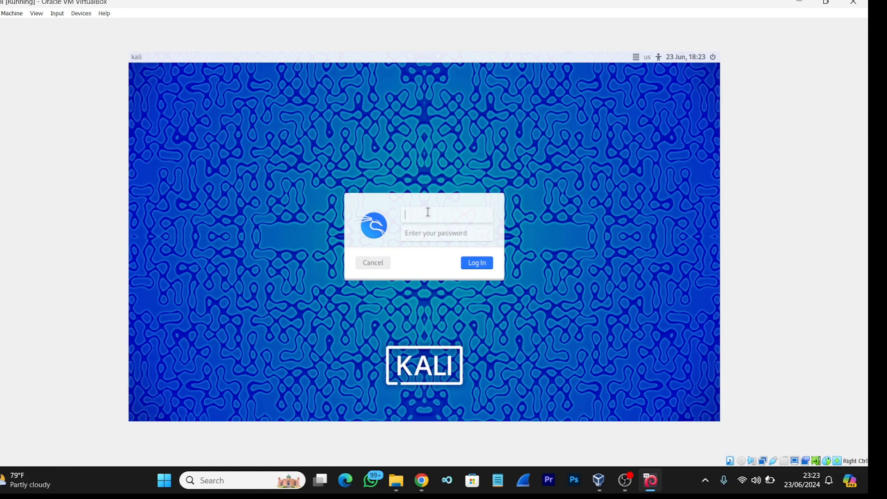
{"action": "type", "text": "kali"}
{"action": "key", "text": "Tab"}
{"action": "type", "text": "kali"}
{"action": "key", "text": "Return"}
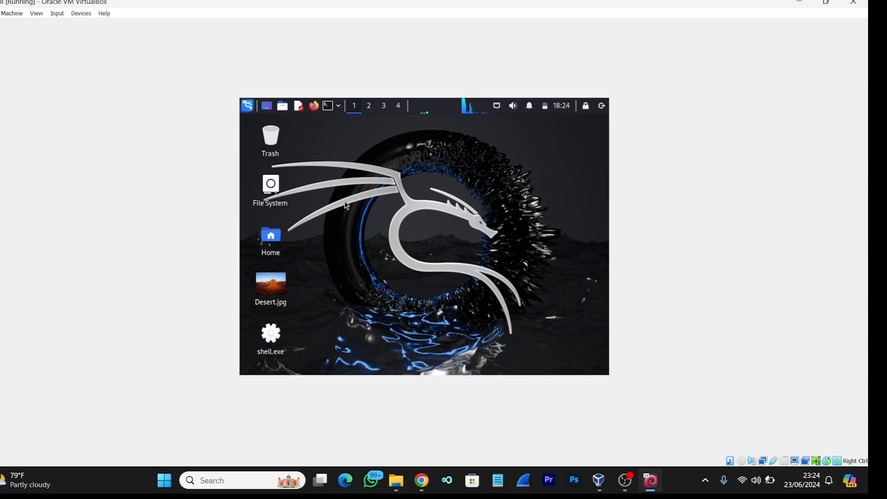
Open a terminal in Kali and list the available screen resolutions with xrandr
{"action": "left_click", "coordinate": [332, 107]}
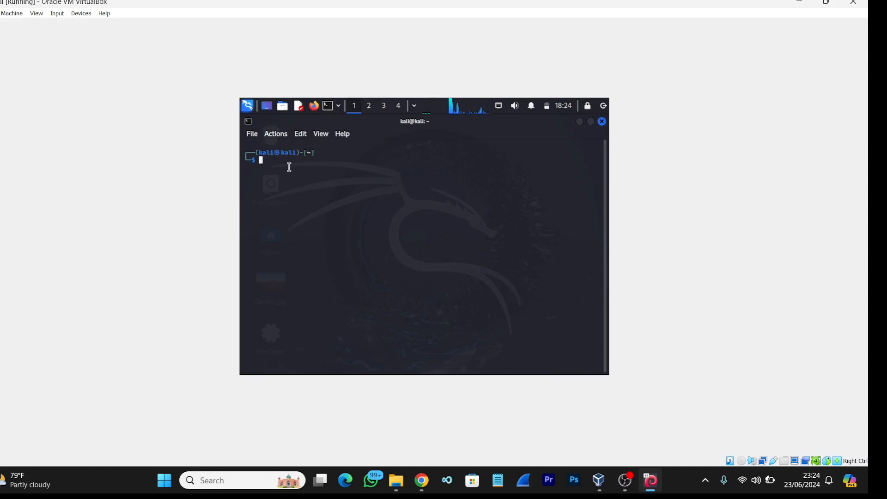
{"action": "type", "text": "xrandr"}
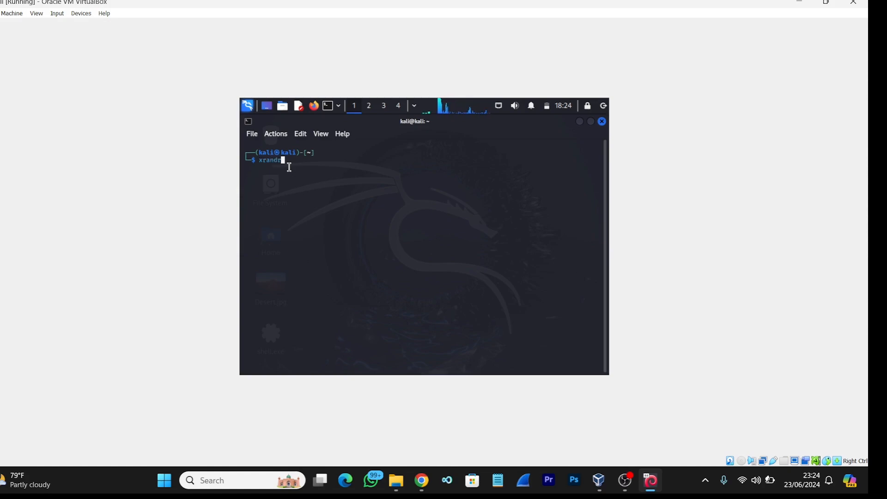
{"action": "key", "text": "Return"}
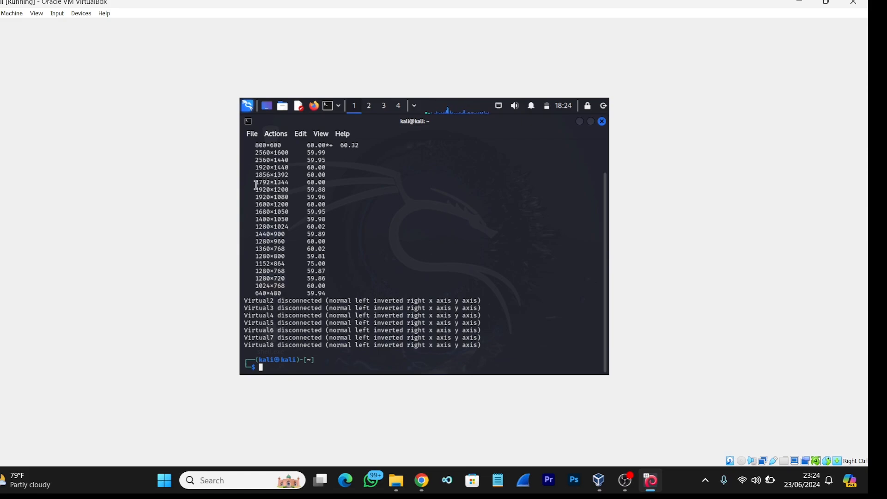
Set the Kali display resolution with xrandr -s, using 1920x1200 copied from the listed modes
{"action": "scroll", "coordinate": [257, 185], "scroll_direction": "up", "scroll_amount": 2}
{"action": "type", "text": "xrandr -s"}
{"action": "left_click_drag", "start_coordinate": [256, 189], "coordinate": [289, 190]}
{"action": "right_click", "coordinate": [279, 192]}
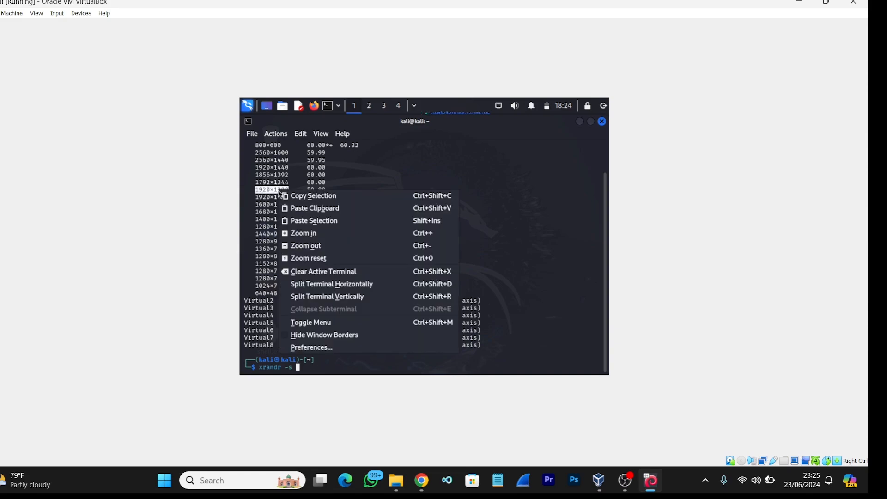
{"action": "left_click", "coordinate": [305, 195]}
{"action": "left_click", "coordinate": [313, 362]}
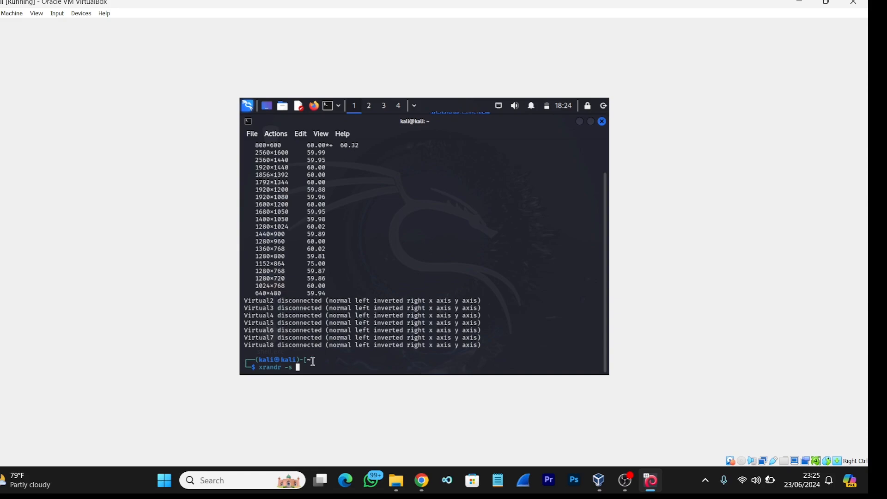
{"action": "right_click", "coordinate": [308, 367]}
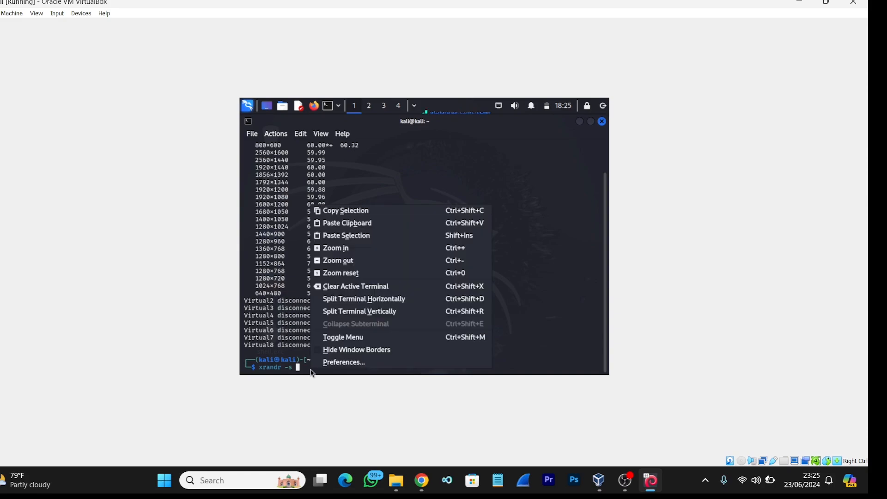
{"action": "left_click", "coordinate": [365, 222]}
{"action": "key", "text": "Return"}
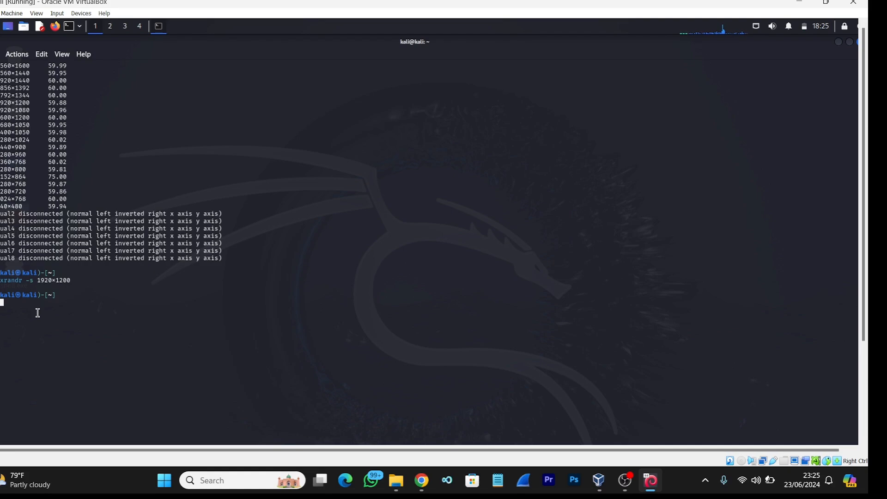
Run sudo apt update, authenticate with the account password, and minimize the terminal
{"action": "type", "text": "sudo apt update"}
{"action": "key", "text": "Return"}
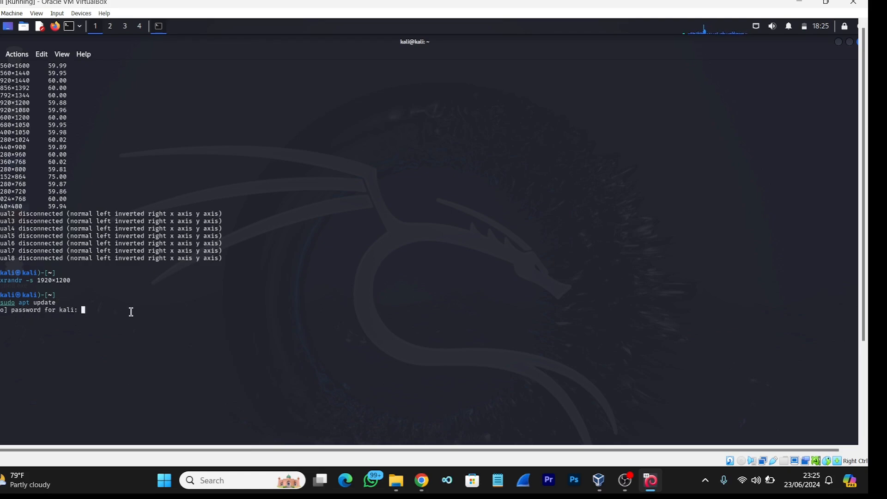
{"action": "key", "text": "Return"}
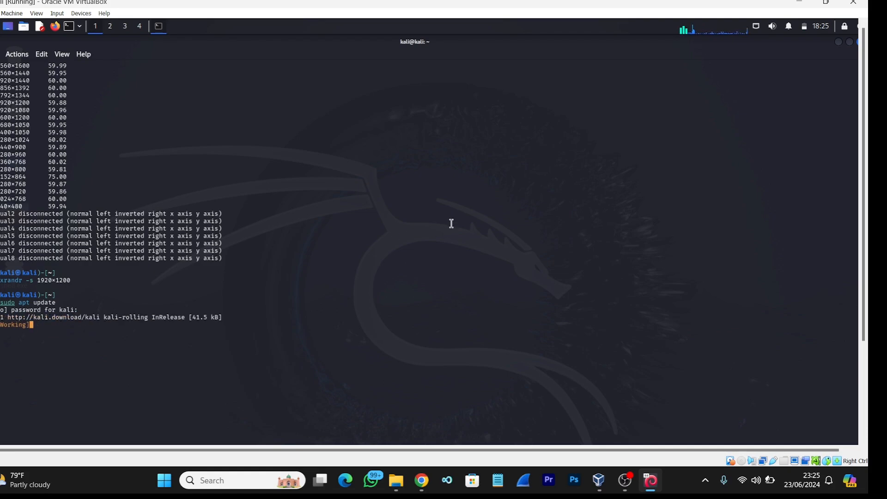
{"action": "left_click", "coordinate": [838, 42]}
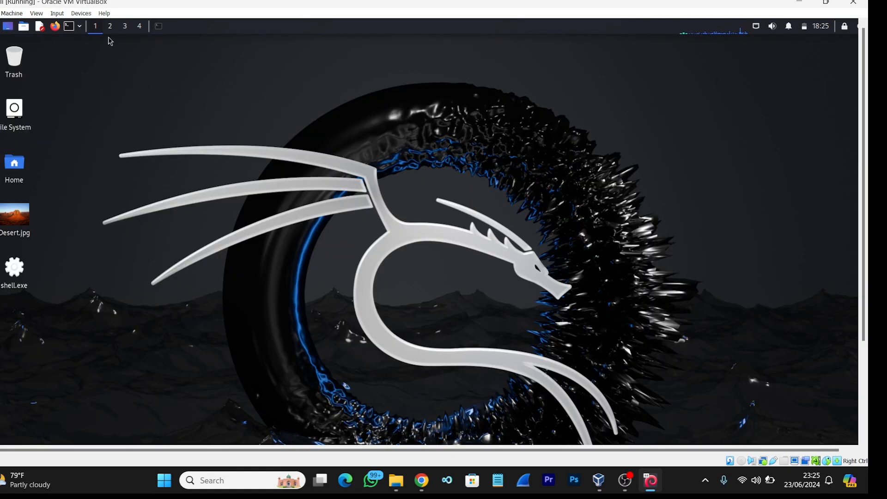
Insert the Guest Additions CD image into the virtual machine and open the VBox_GAs_7.0.8 disc from the Kali desktop
{"action": "left_click", "coordinate": [84, 14]}
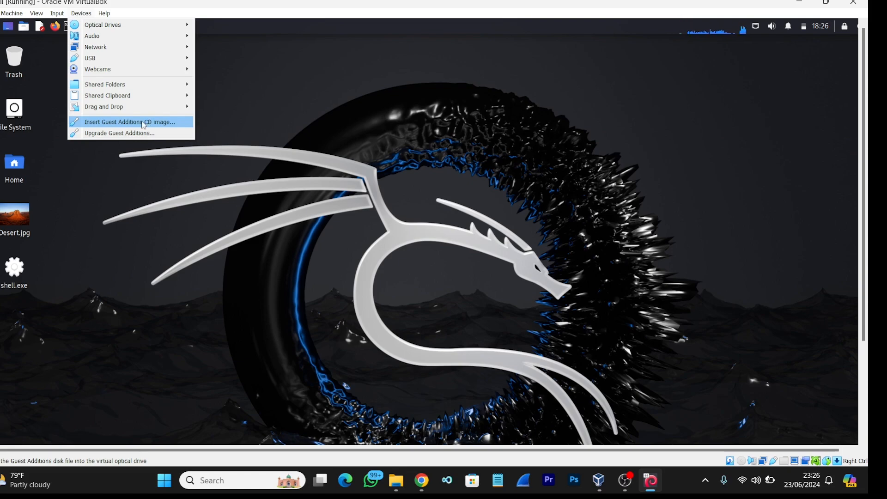
{"action": "left_click", "coordinate": [143, 122]}
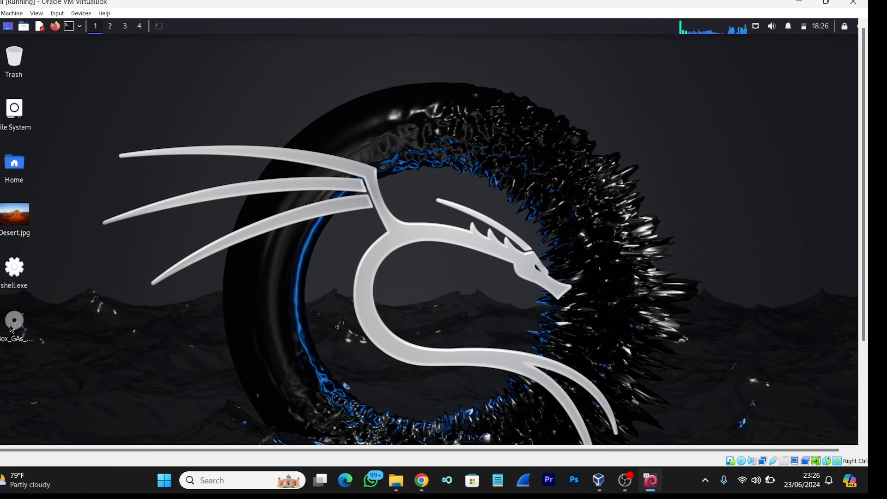
{"action": "left_click", "coordinate": [18, 321]}
{"action": "right_click", "coordinate": [18, 321]}
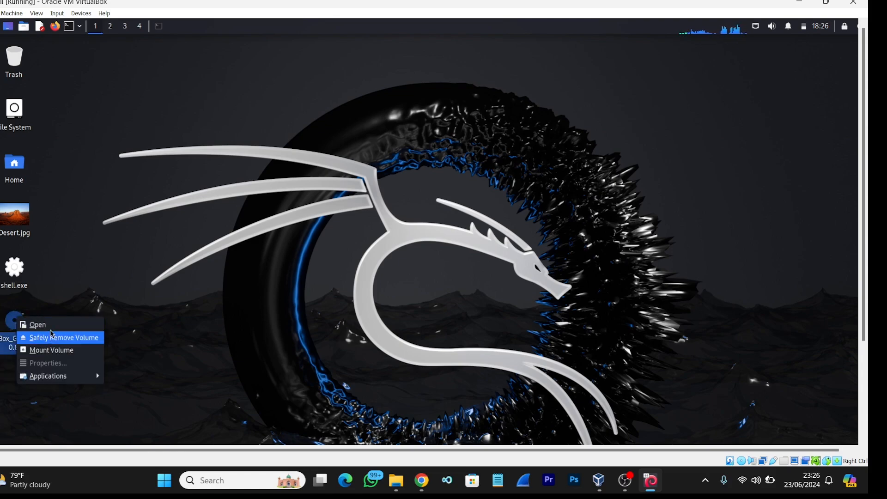
{"action": "left_click", "coordinate": [52, 324]}
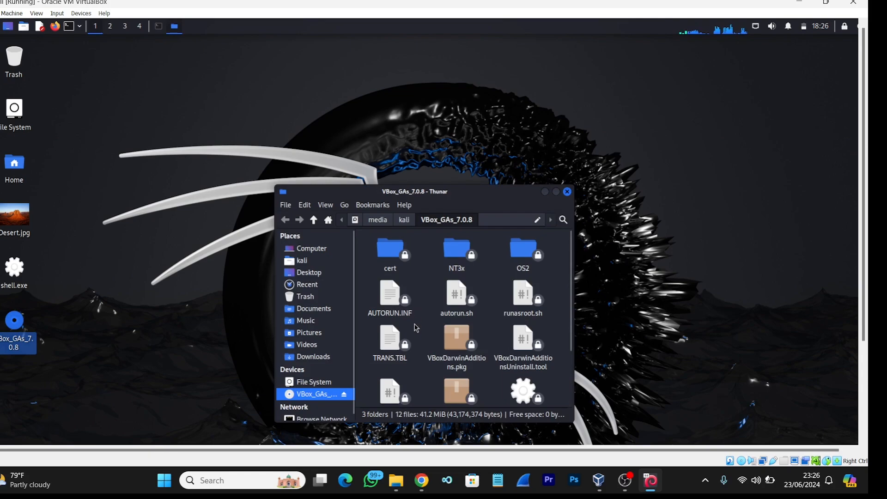
Open a terminal in the VBox_GAs_7.0.8 folder and switch to root with sudo su, entering the account password
{"action": "right_click", "coordinate": [415, 327]}
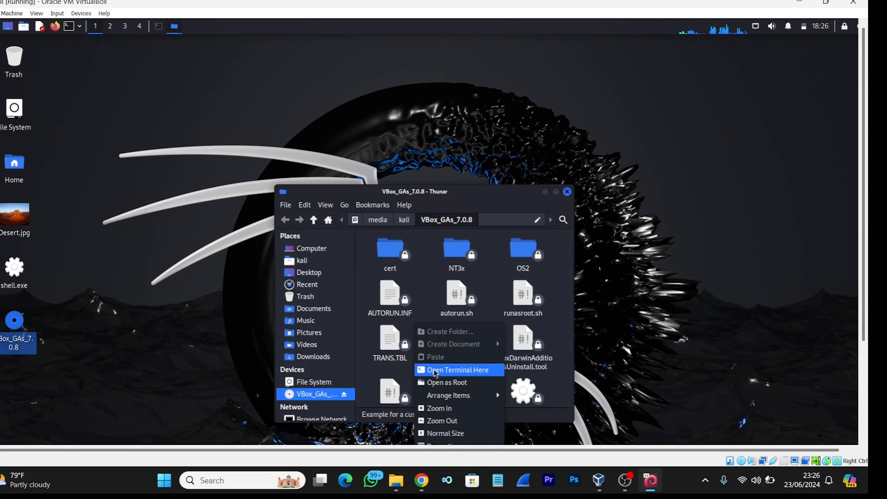
{"action": "left_click", "coordinate": [438, 374]}
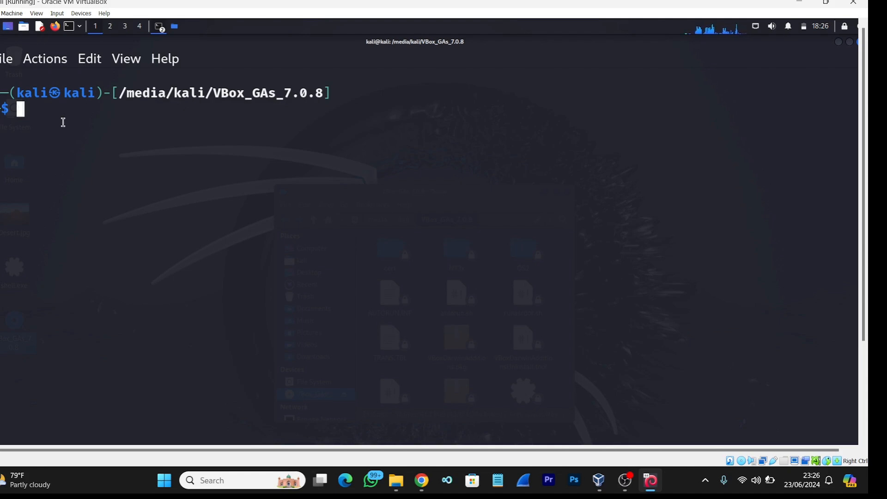
{"action": "type", "text": "sudo s"}
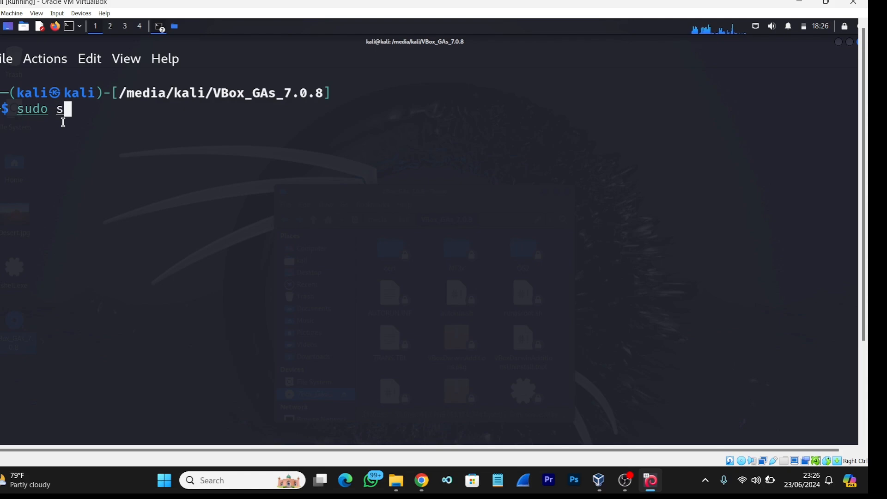
{"action": "type", "text": "u"}
{"action": "key", "text": "Return"}
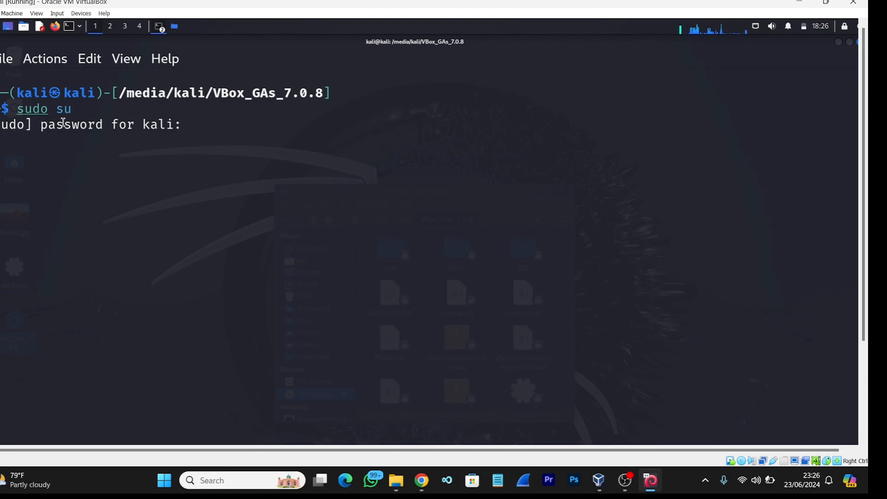
{"action": "key", "text": "Return"}
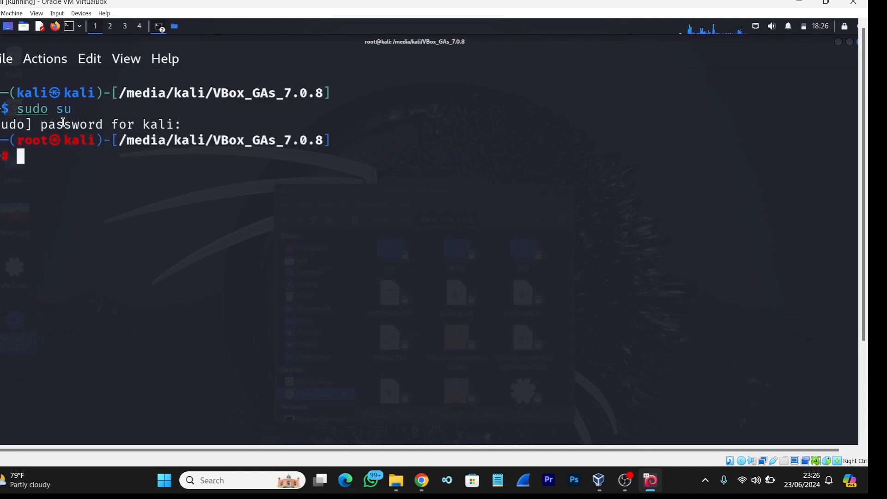
List the contents of the VBox_GAs_7.0.8 folder with ls and copy the file name VBoxLinuxAdditions.run
{"action": "type", "text": "ls"}
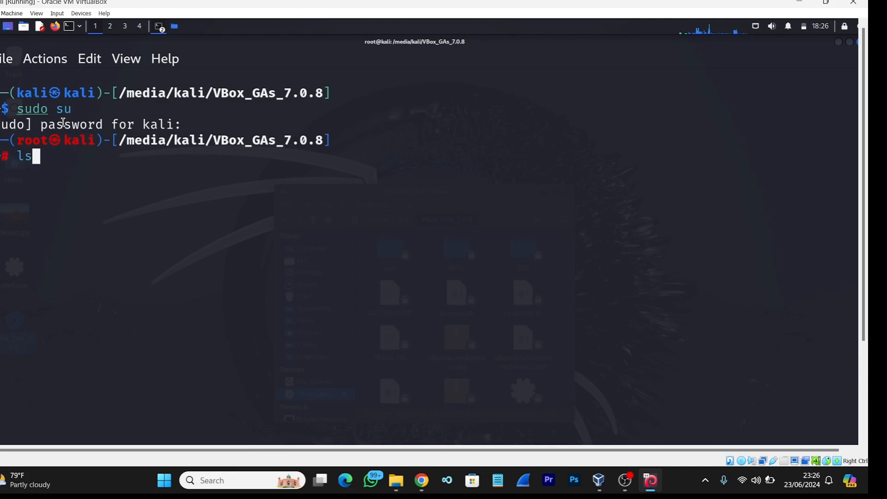
{"action": "key", "text": "Return"}
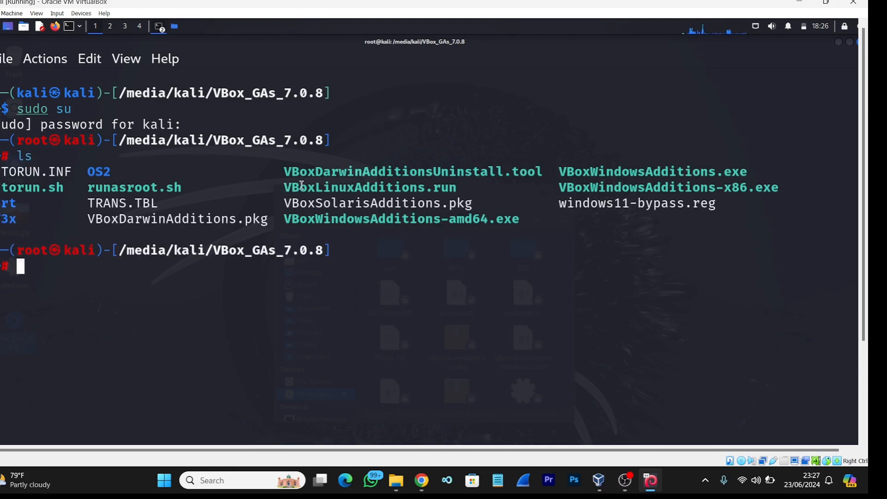
{"action": "left_click_drag", "start_coordinate": [284, 188], "coordinate": [455, 191]}
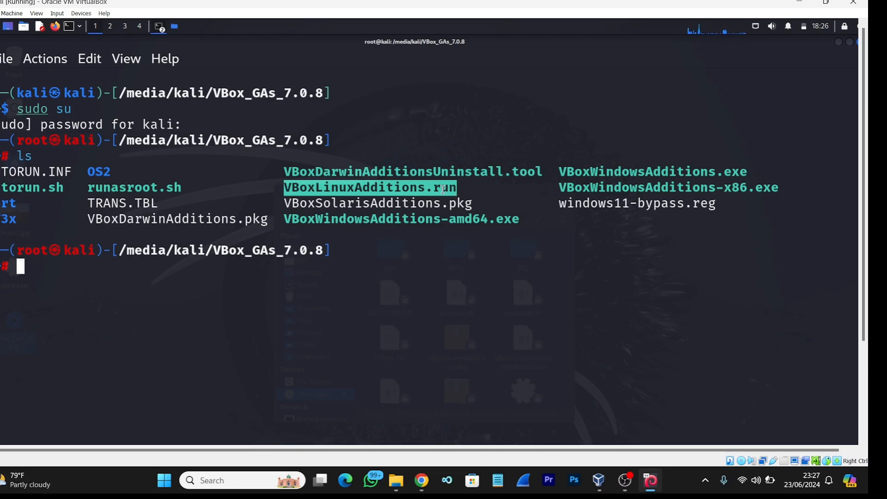
{"action": "right_click", "coordinate": [455, 191]}
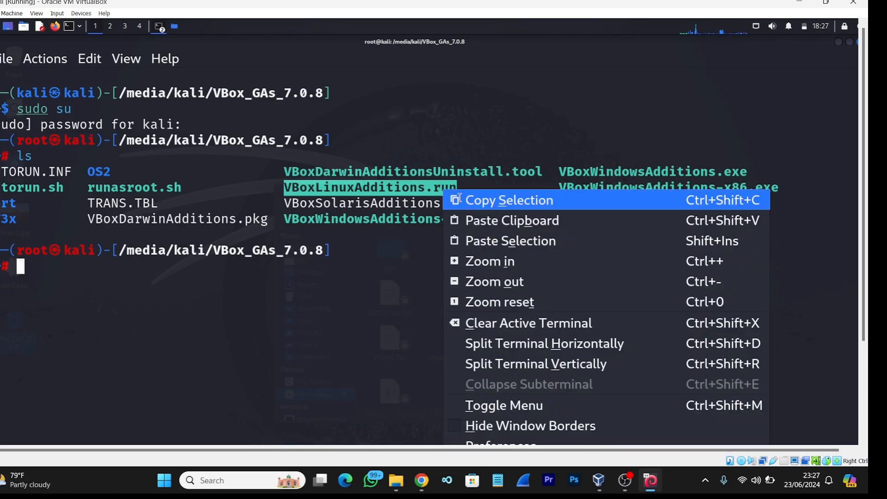
{"action": "left_click", "coordinate": [461, 200]}
Run the Guest Additions installer with sh ./VBoxLinuxAdditions.run, pasting the copied file name
{"action": "left_click", "coordinate": [80, 269]}
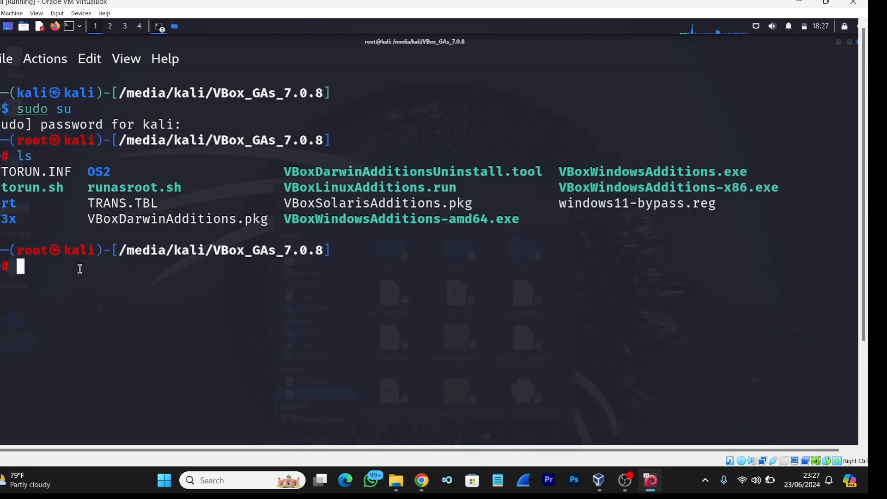
{"action": "type", "text": "sh ./"}
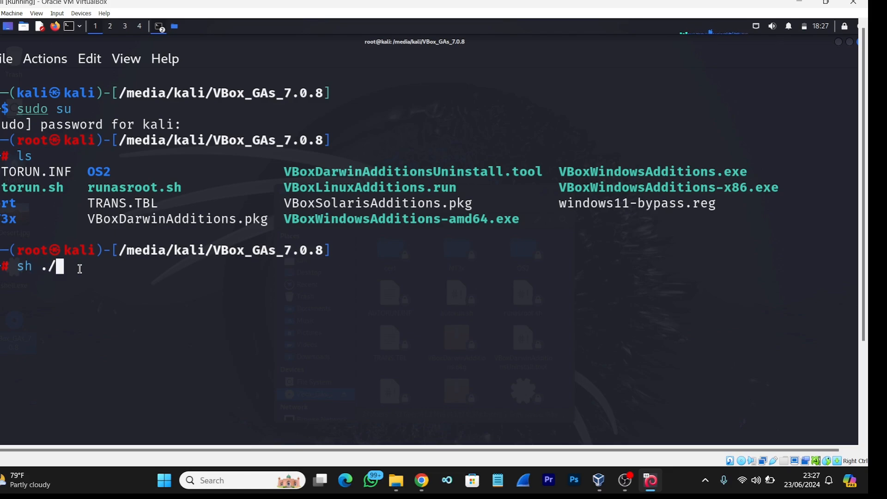
{"action": "right_click", "coordinate": [79, 268]}
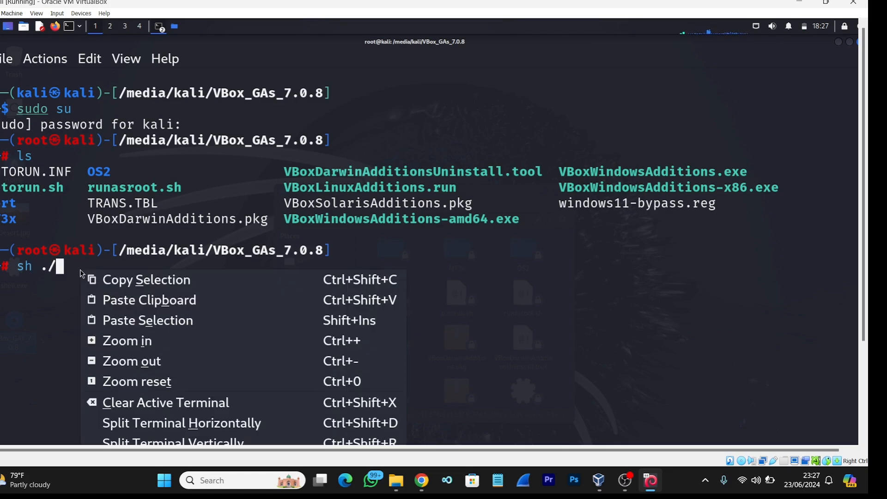
{"action": "left_click", "coordinate": [107, 296]}
{"action": "key", "text": "Return"}
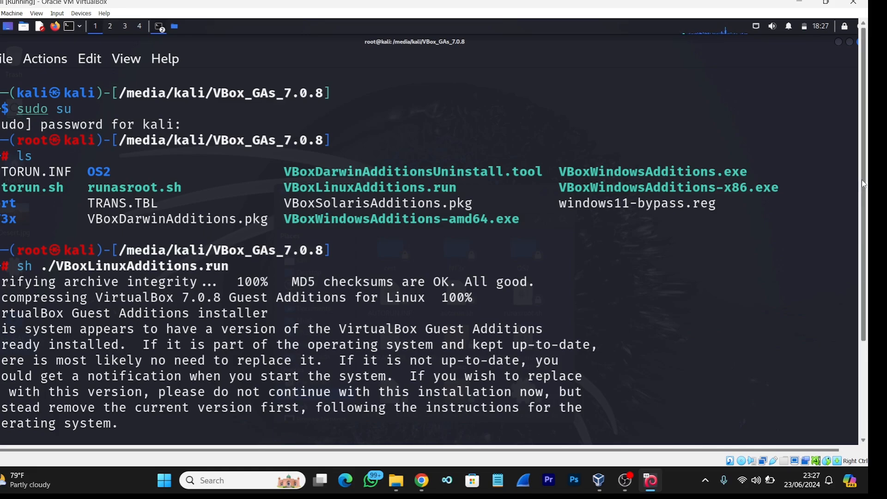
{"action": "key", "text": "Down"}
{"action": "key", "text": "Down"}
{"action": "key", "text": "Down"}
{"action": "key", "text": "Down"}
{"action": "key", "text": "Down"}
{"action": "key", "text": "Down"}
{"action": "key", "text": "Down"}
{"action": "key", "text": "Down"}
{"action": "key", "text": "Down"}
{"action": "key", "text": "Down"}
{"action": "key", "text": "Down"}
{"action": "key", "text": "Down"}
{"action": "key", "text": "Down"}
{"action": "key", "text": "Down"}
{"action": "key", "text": "Down"}
{"action": "key", "text": "Down"}
{"action": "key", "text": "Down"}
{"action": "key", "text": "Down"}
{"action": "key", "text": "Down"}
{"action": "key", "text": "Down"}
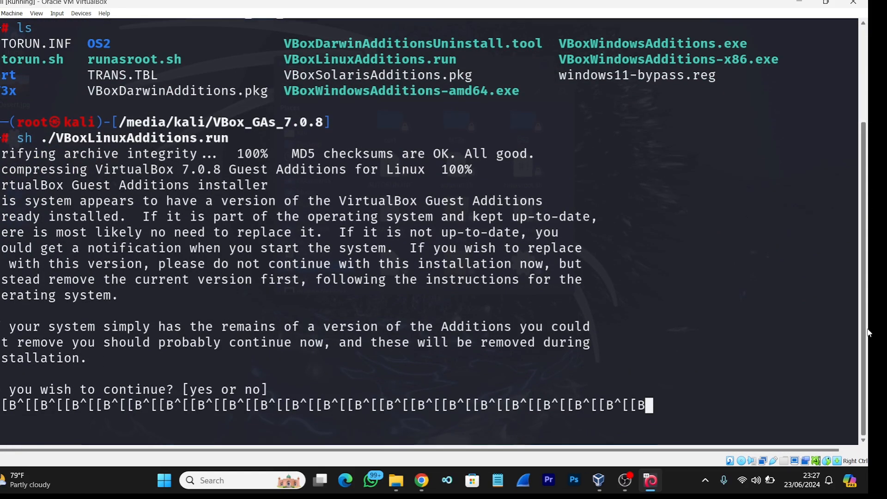
{"action": "key", "text": "BackSpace"}
{"action": "key", "text": "BackSpace"}
{"action": "key", "text": "BackSpace"}
{"action": "key", "text": "BackSpace"}
{"action": "key", "text": "BackSpace"}
{"action": "key", "text": "BackSpace"}
{"action": "key", "text": "BackSpace"}
{"action": "key", "text": "BackSpace"}
{"action": "key", "text": "BackSpace"}
{"action": "key", "text": "BackSpace"}
{"action": "key", "text": "BackSpace"}
{"action": "key", "text": "BackSpace"}
{"action": "key", "text": "BackSpace"}
{"action": "key", "text": "BackSpace"}
{"action": "key", "text": "BackSpace"}
{"action": "key", "text": "BackSpace"}
{"action": "key", "text": "BackSpace"}
{"action": "key", "text": "BackSpace"}
{"action": "key", "text": "BackSpace"}
{"action": "key", "text": "BackSpace"}
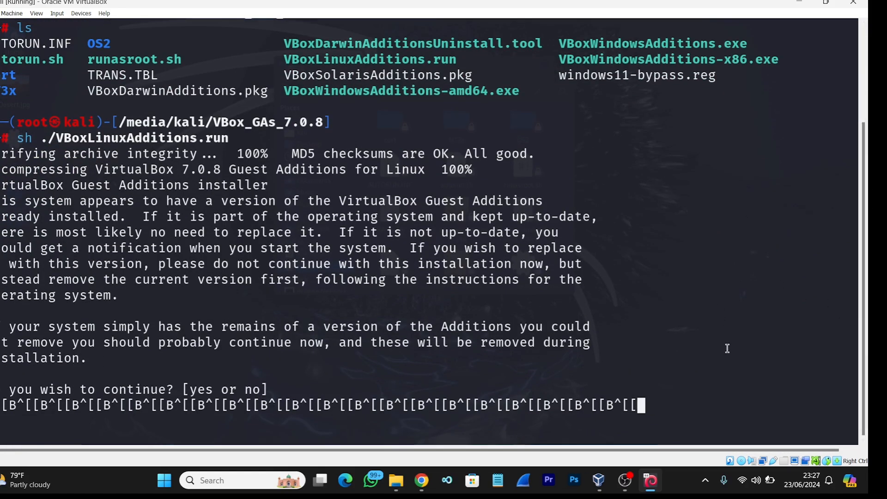
{"action": "key", "text": "BackSpace"}
{"action": "key", "text": "BackSpace"}
{"action": "key", "text": "BackSpace"}
{"action": "key", "text": "BackSpace"}
{"action": "key", "text": "BackSpace"}
{"action": "key", "text": "BackSpace"}
{"action": "key", "text": "BackSpace"}
{"action": "key", "text": "BackSpace"}
{"action": "key", "text": "BackSpace"}
{"action": "key", "text": "BackSpace"}
{"action": "key", "text": "BackSpace"}
{"action": "key", "text": "BackSpace"}
{"action": "key", "text": "BackSpace"}
{"action": "key", "text": "BackSpace"}
{"action": "key", "text": "BackSpace"}
{"action": "key", "text": "BackSpace"}
{"action": "key", "text": "BackSpace"}
{"action": "key", "text": "BackSpace"}
{"action": "key", "text": "BackSpace"}
{"action": "key", "text": "BackSpace"}
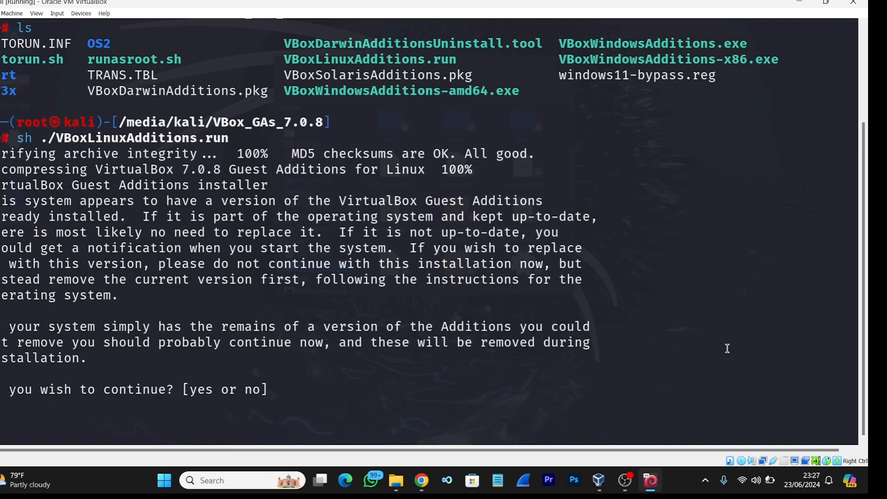
Answer yes to the installer's question so the Guest Additions installation continues
{"action": "type", "text": "s"}
{"action": "key", "text": "Return"}
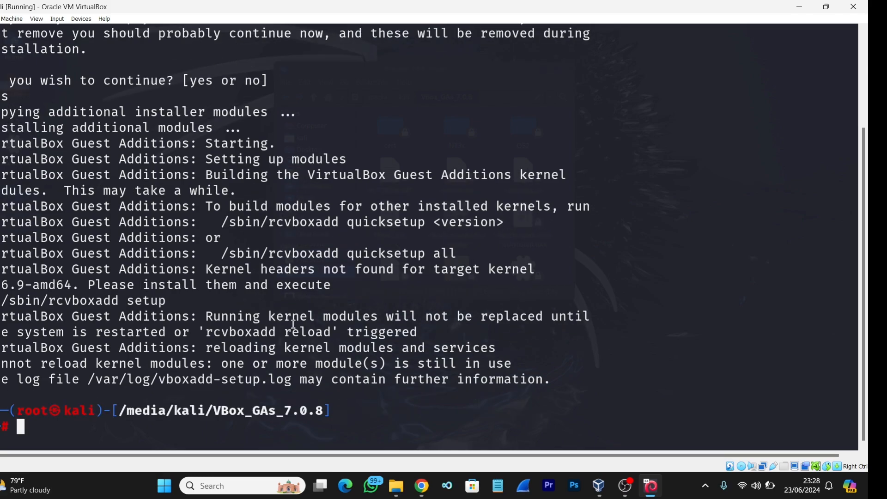
Look over the installer output and restart the Kali virtual machine with the reboot command
{"action": "scroll", "coordinate": [293, 323], "scroll_direction": "up", "scroll_amount": 3}
{"action": "scroll", "coordinate": [243, 328], "scroll_direction": "down", "scroll_amount": 3}
{"action": "type", "text": "reboot"}
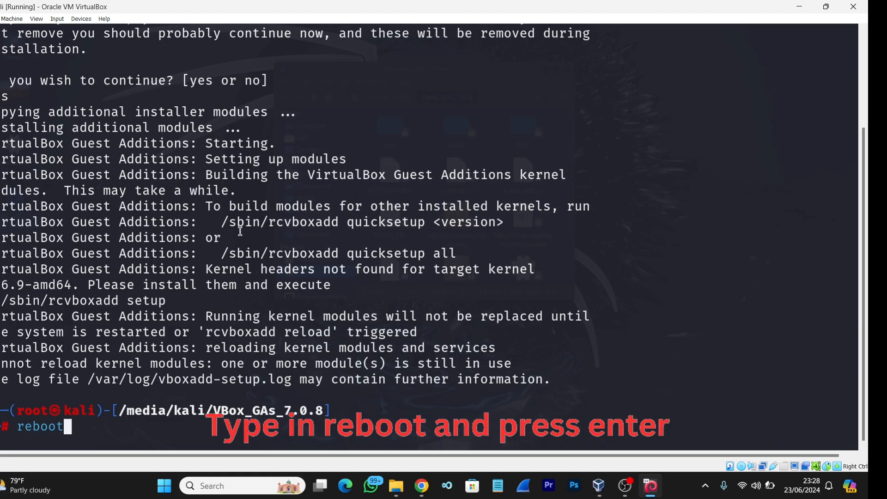
{"action": "scroll", "coordinate": [240, 231], "scroll_direction": "up", "scroll_amount": 3}
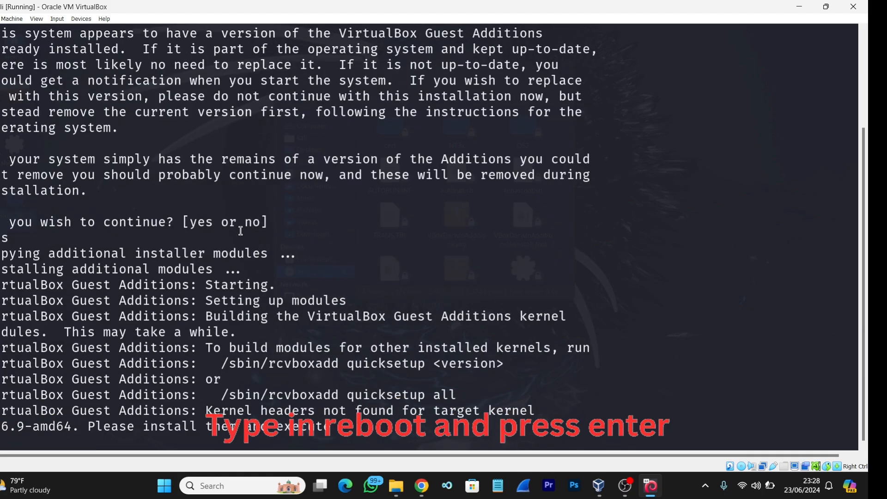
{"action": "scroll", "coordinate": [241, 231], "scroll_direction": "up", "scroll_amount": 4}
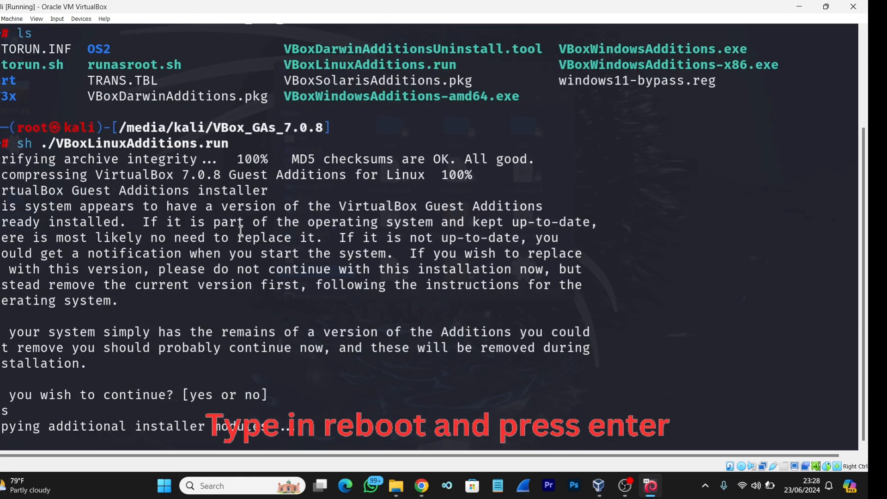
{"action": "scroll", "coordinate": [256, 250], "scroll_direction": "down", "scroll_amount": 7}
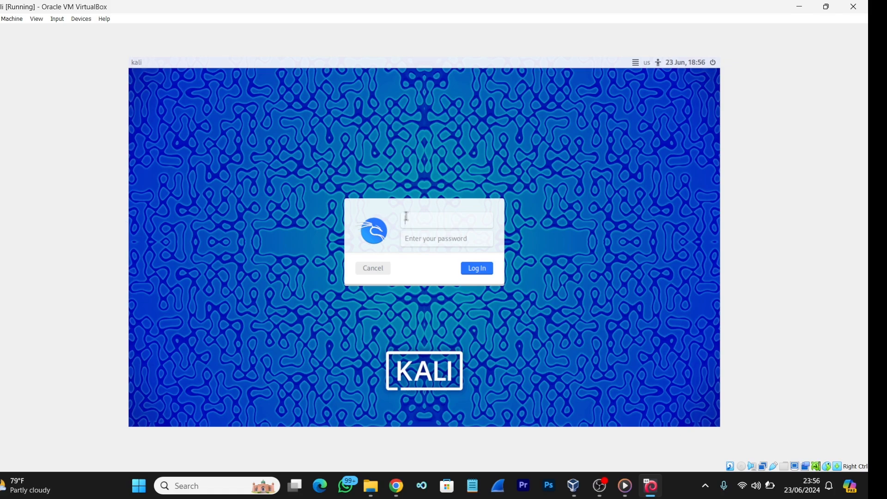
Log in to the restarted Kali system by entering the username and the account password
{"action": "type", "text": "kali"}
{"action": "left_click", "coordinate": [442, 238]}
{"action": "type", "text": "kali"}
{"action": "key", "text": "Return"}
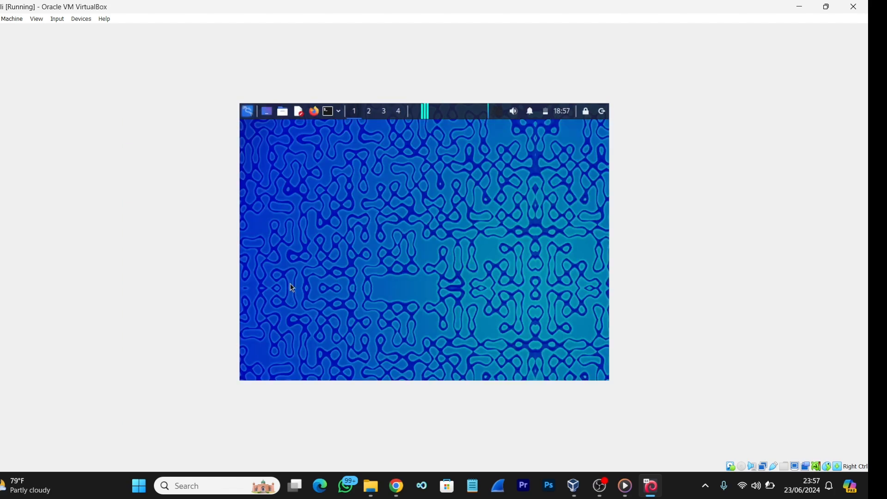
Toggle the virtual machine's Auto-resize Guest Display option twice to reapply it
{"action": "left_click", "coordinate": [39, 20]}
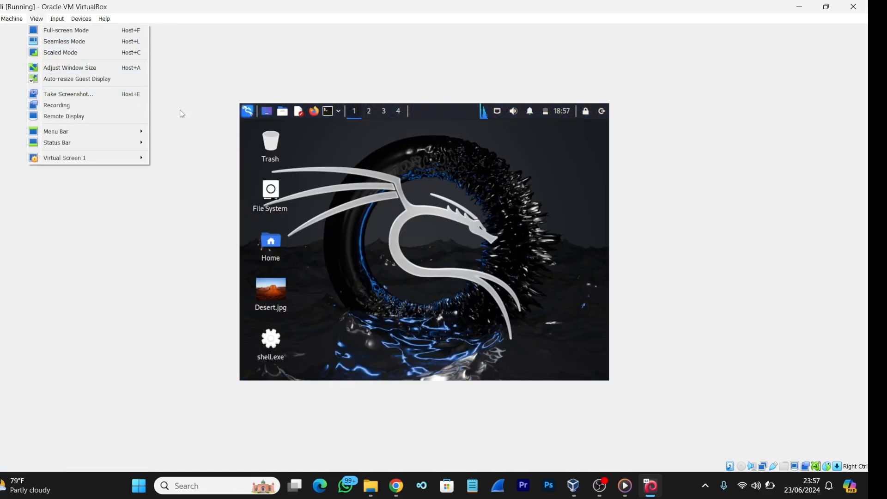
{"action": "left_click", "coordinate": [237, 233]}
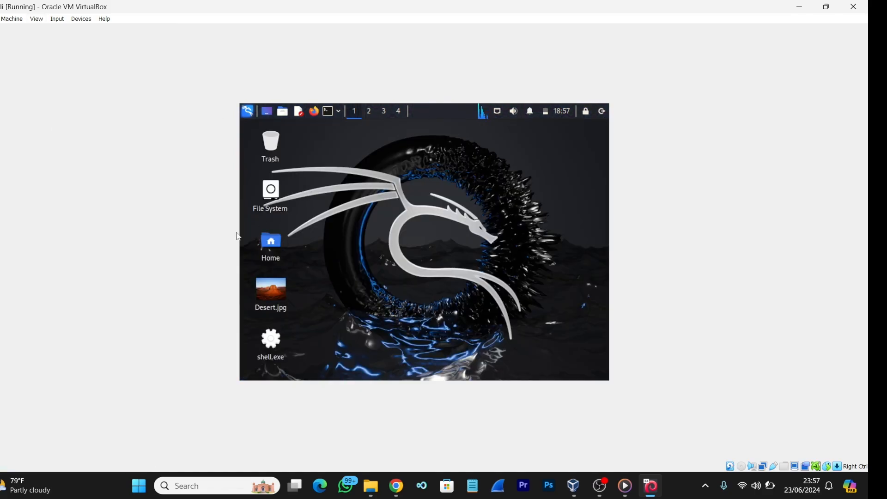
{"action": "left_click", "coordinate": [37, 19]}
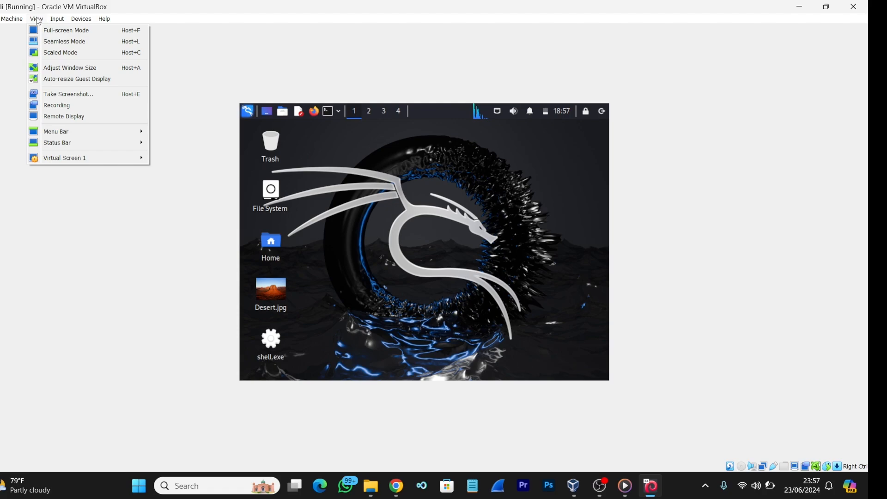
{"action": "left_click", "coordinate": [71, 81]}
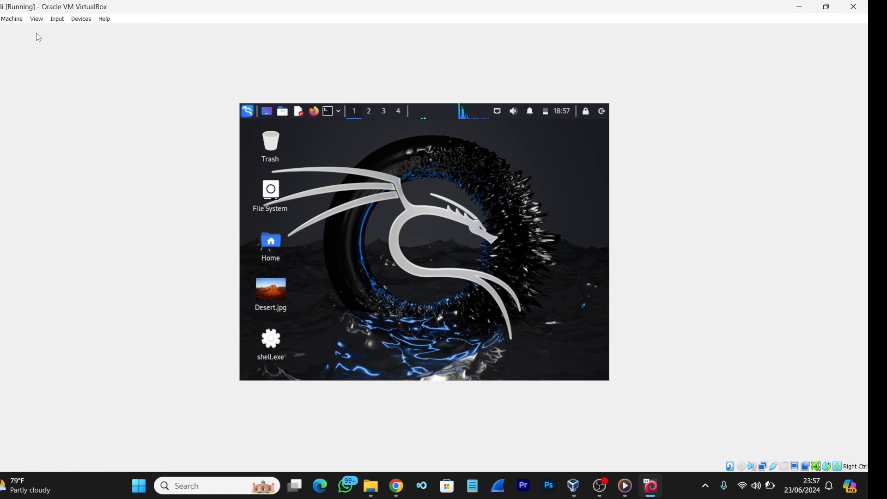
{"action": "left_click", "coordinate": [36, 20]}
{"action": "left_click", "coordinate": [59, 73]}
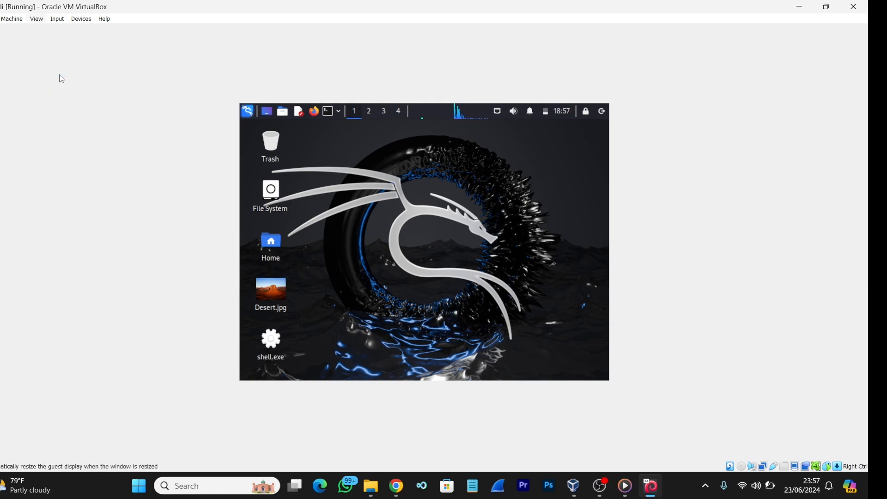